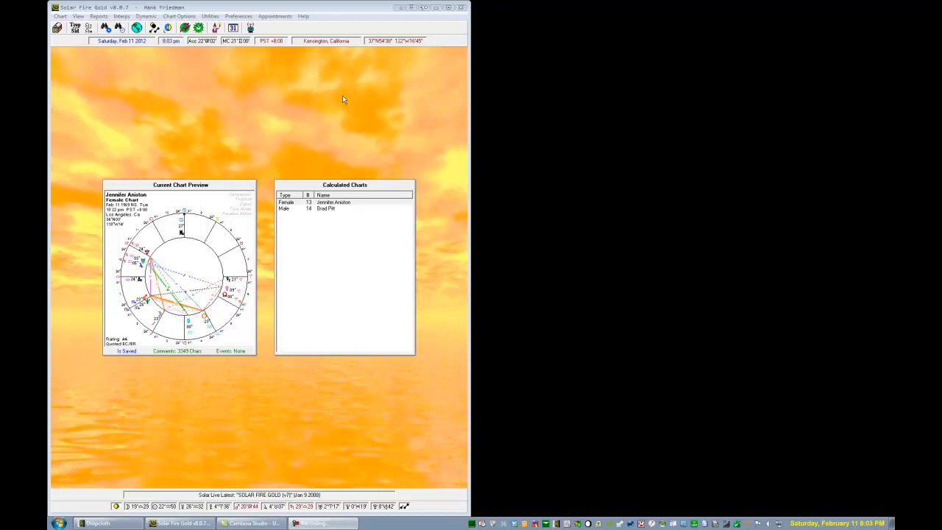
# Launch the Page Designer and open the page layout file Hank's New Biwheel
pyautogui.click(211, 17)
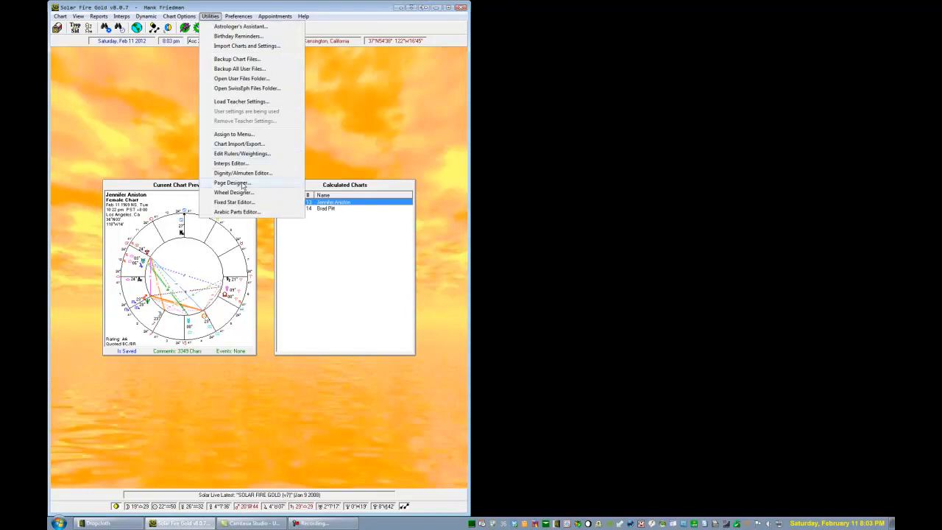
pyautogui.click(242, 183)
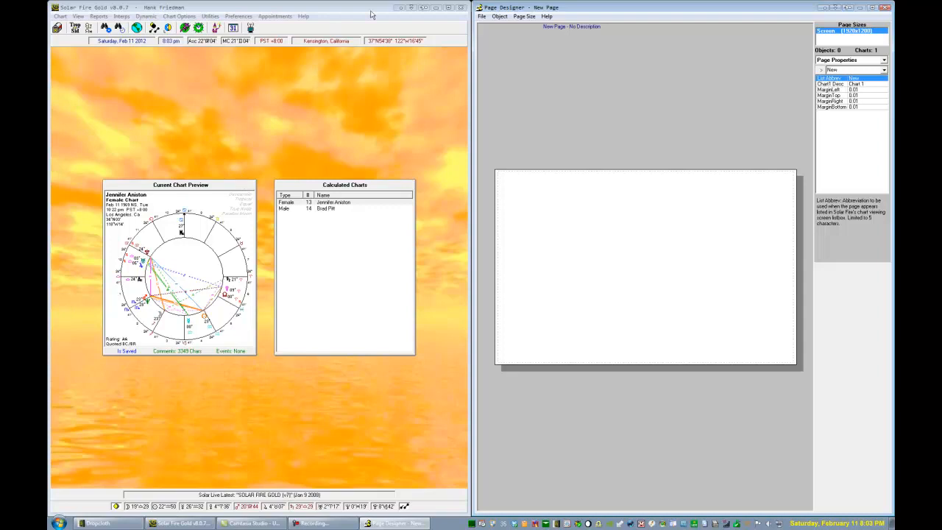
pyautogui.click(482, 16)
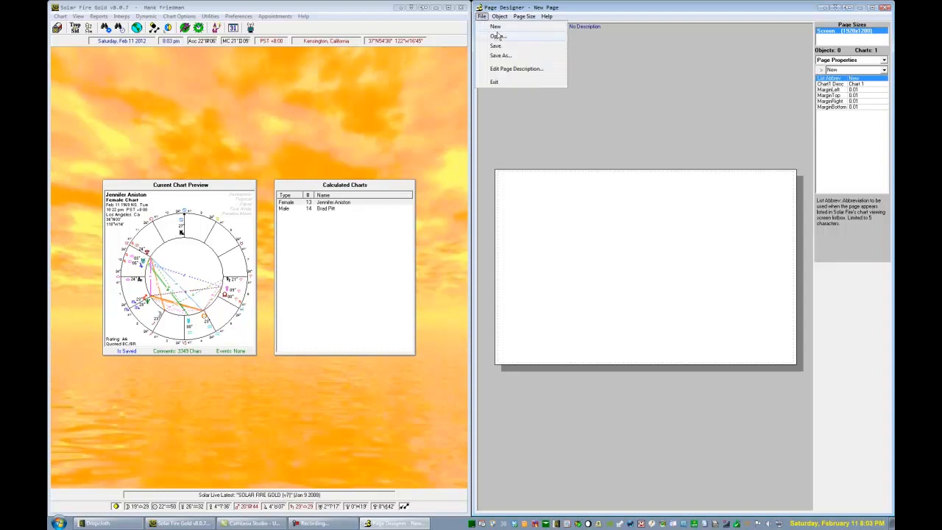
pyautogui.click(499, 36)
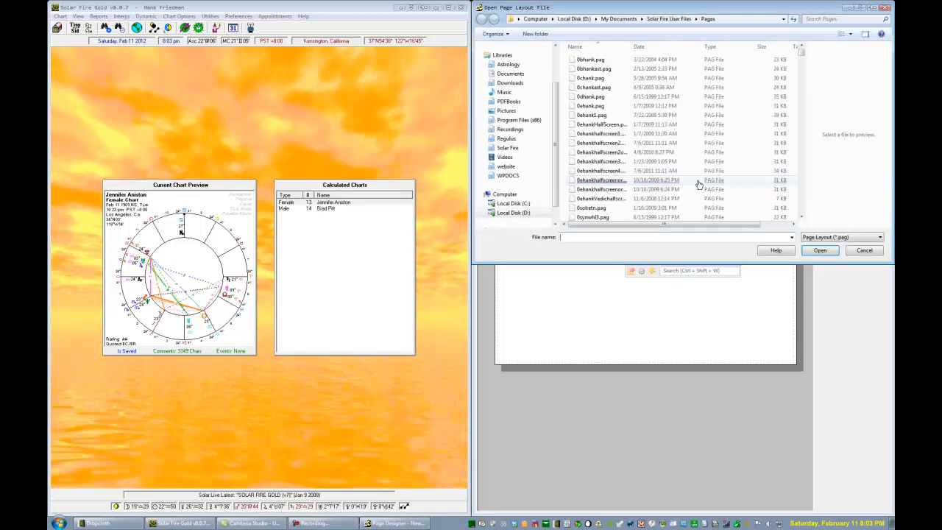
pyautogui.click(802, 180)
pyautogui.click(803, 179)
pyautogui.click(804, 183)
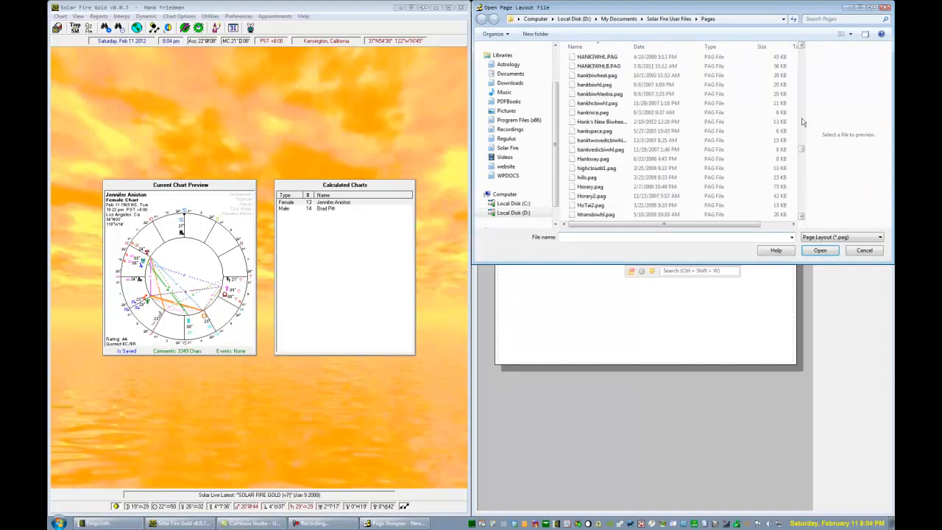
pyautogui.doubleClick(606, 122)
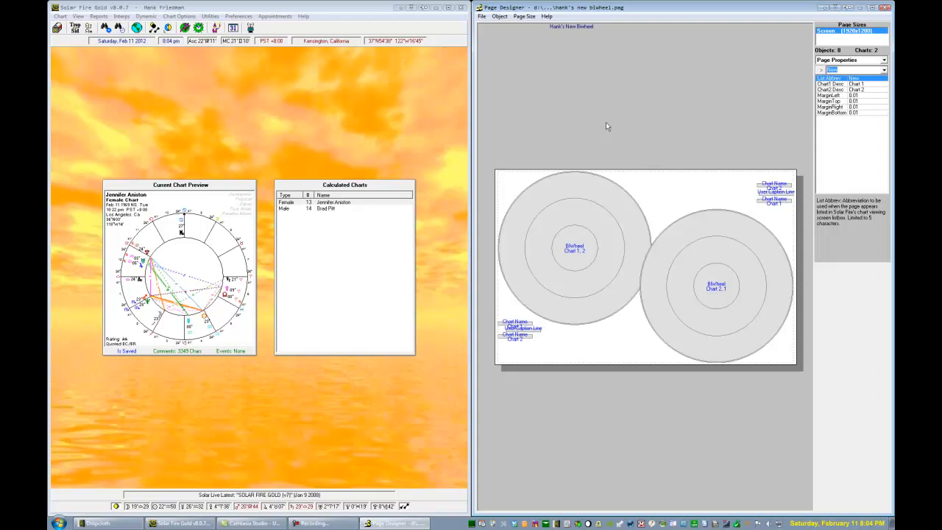
# Add a new Printer page size to the biwheel page layout
pyautogui.click(526, 16)
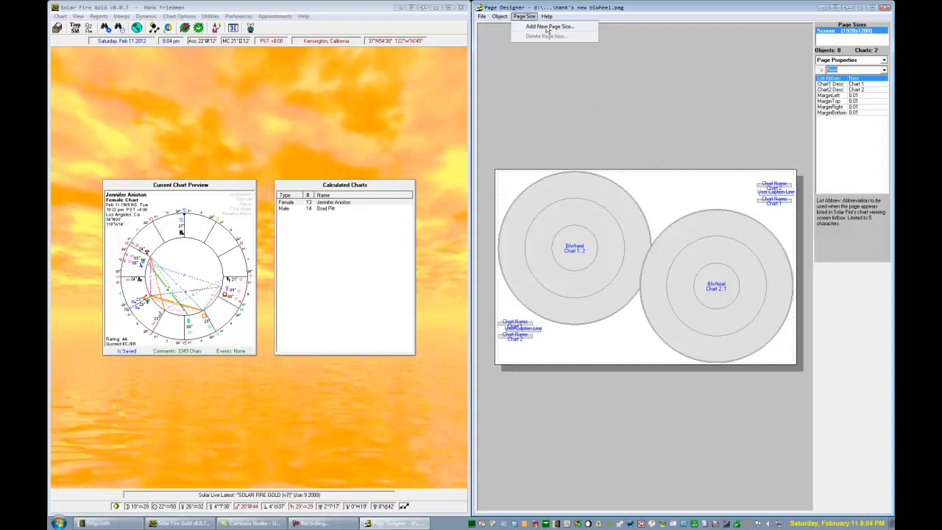
pyautogui.click(546, 27)
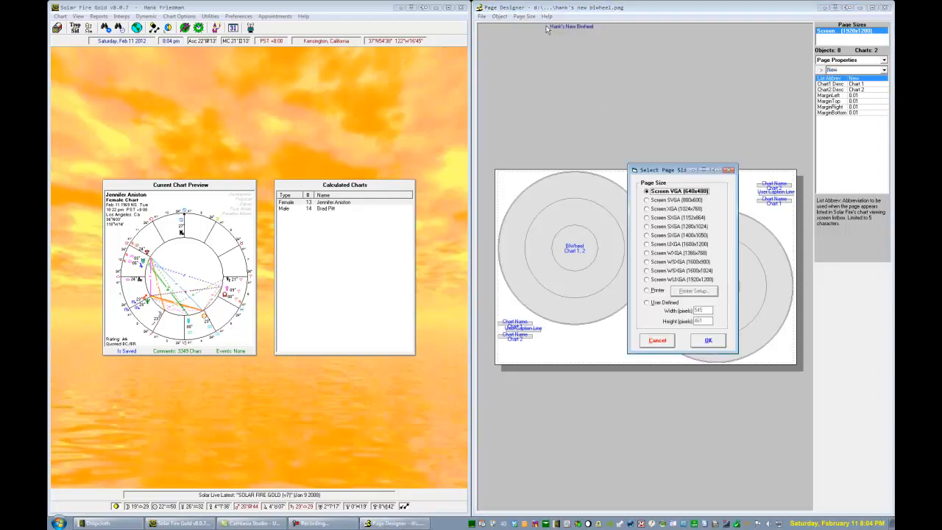
pyautogui.click(650, 292)
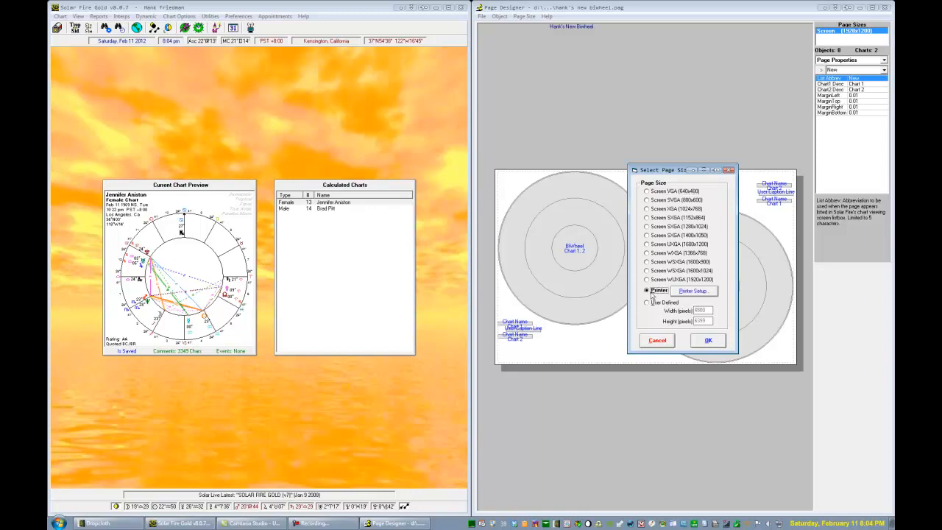
pyautogui.click(706, 342)
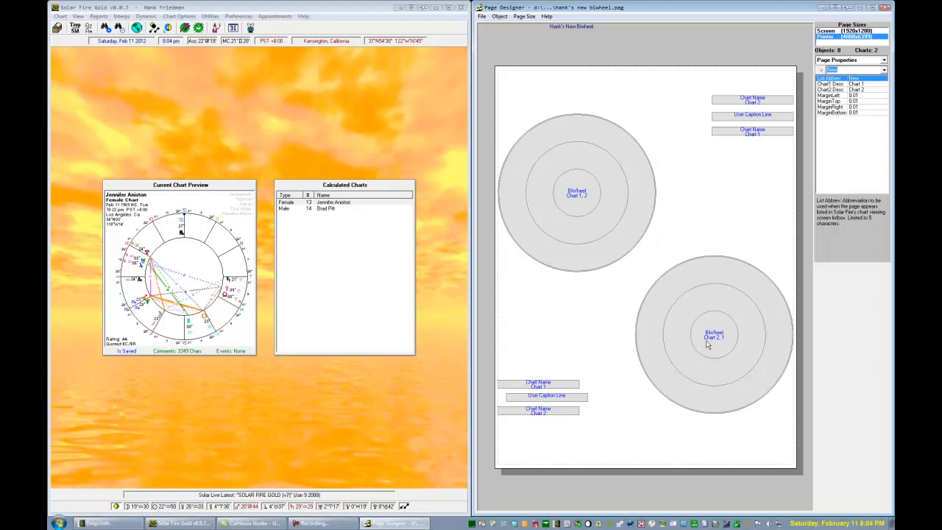
# Move the Chart 1, 2 BiWheel into the page's upper-left corner and enlarge it to about 0.66 of the page width
pyautogui.click(573, 199)
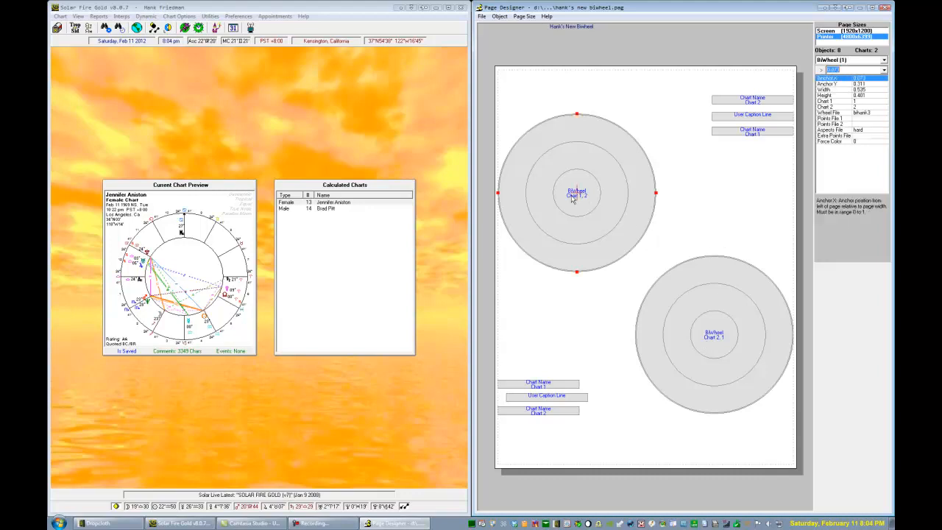
pyautogui.moveTo(573, 198); pyautogui.dragTo(547, 144)
pyautogui.moveTo(578, 229); pyautogui.dragTo(591, 251)
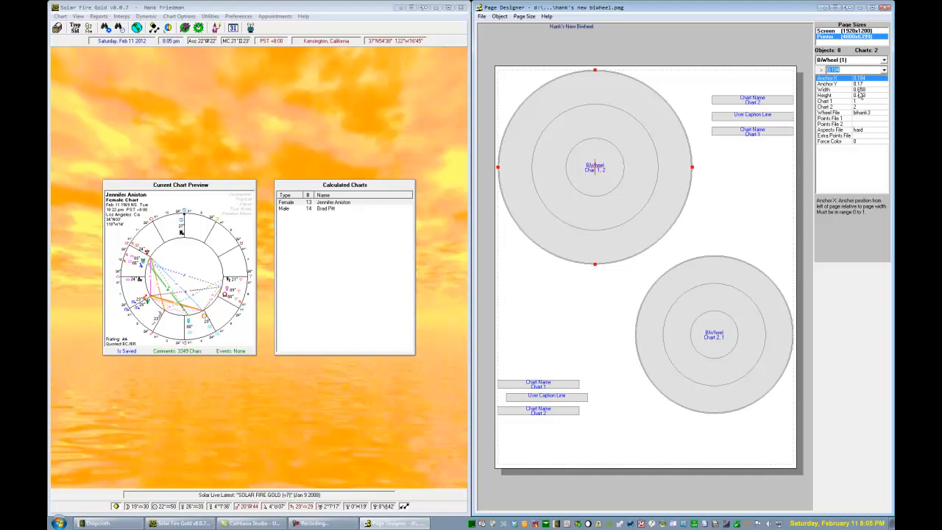
# Set the height of both BiWheels to 0.5
pyautogui.click(864, 95)
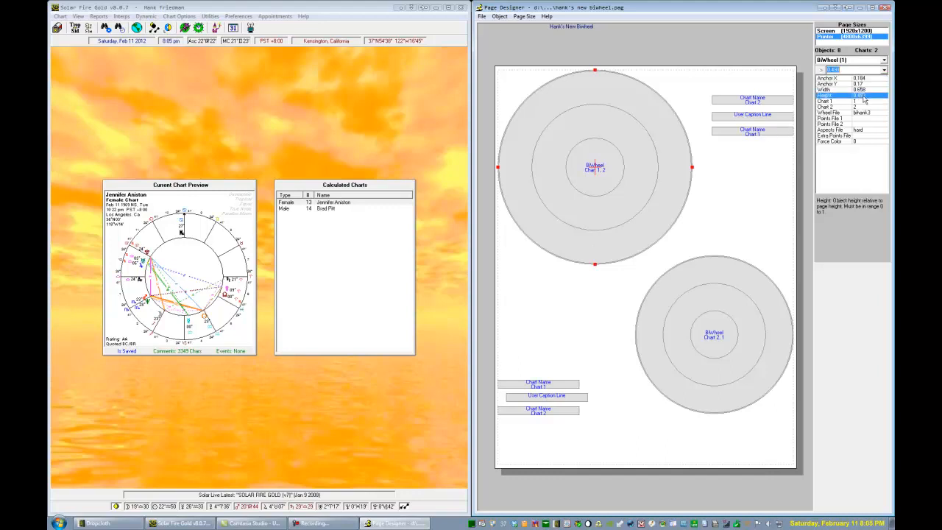
pyautogui.write('5')
pyautogui.press('Return')
pyautogui.click(713, 303)
pyautogui.press('BackSpace')
pyautogui.press('Return')
# Set the width of both BiWheels to 0.66, starting with the Chart 1, 2 wheel
pyautogui.click(623, 147)
pyautogui.click(858, 90)
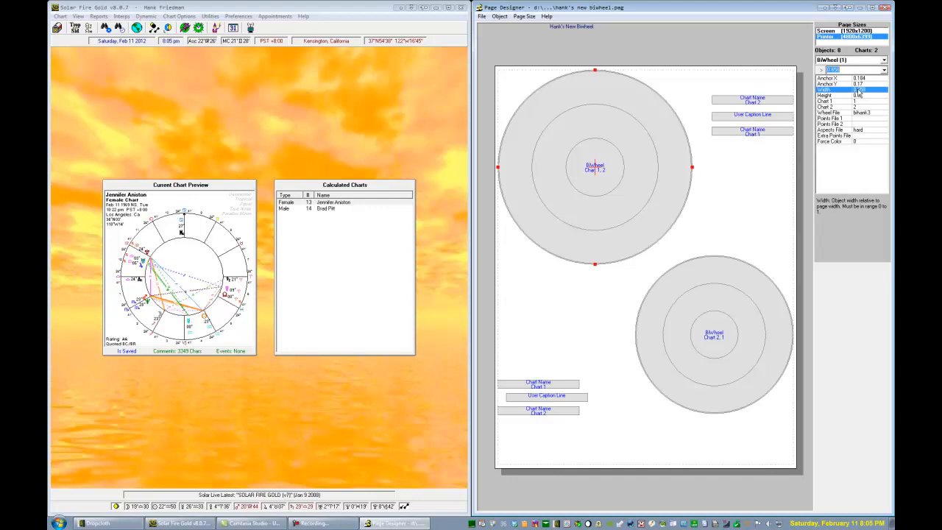
pyautogui.press('BackSpace')
pyautogui.write('.68')
pyautogui.press('Return')
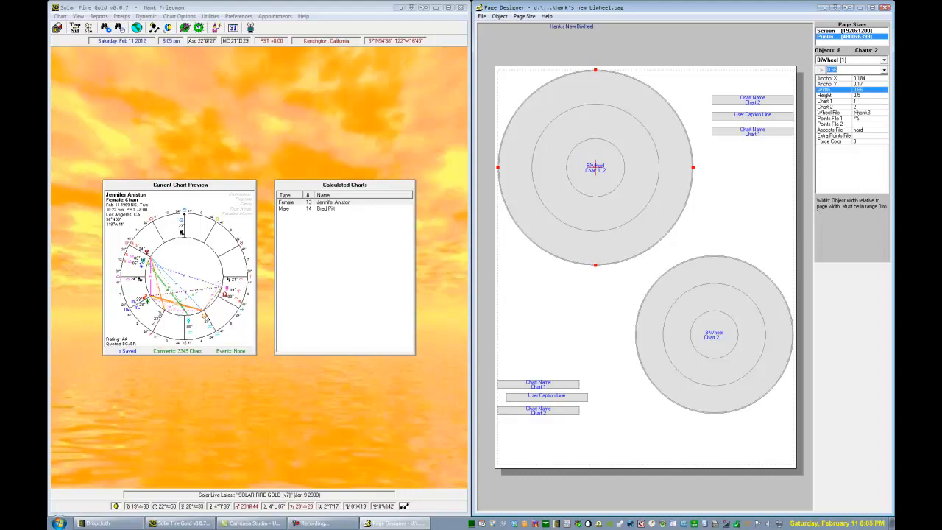
pyautogui.click(718, 313)
pyautogui.write('.66')
pyautogui.press('Return')
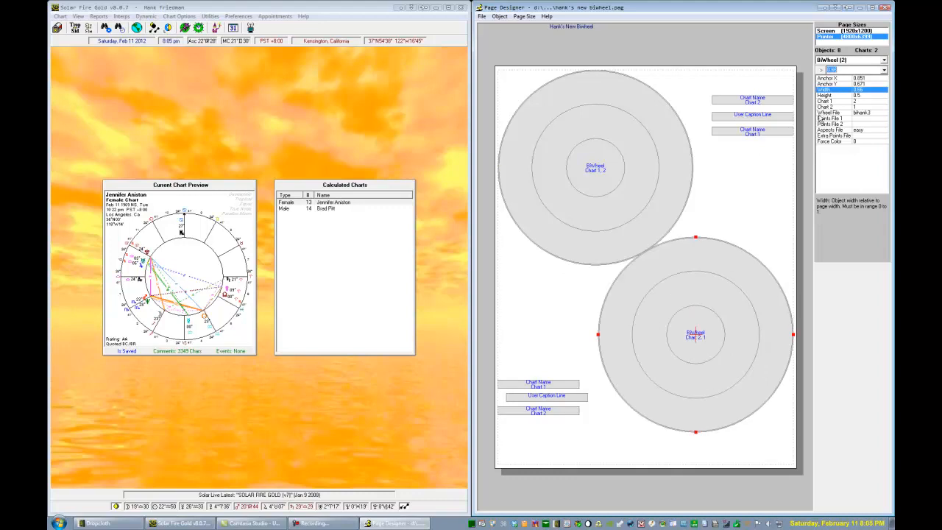
# Move the Chart 2, 1 BiWheel down to the page's lower-right corner and set the width of both BiWheels to 0.7
pyautogui.moveTo(757, 358); pyautogui.dragTo(776, 419)
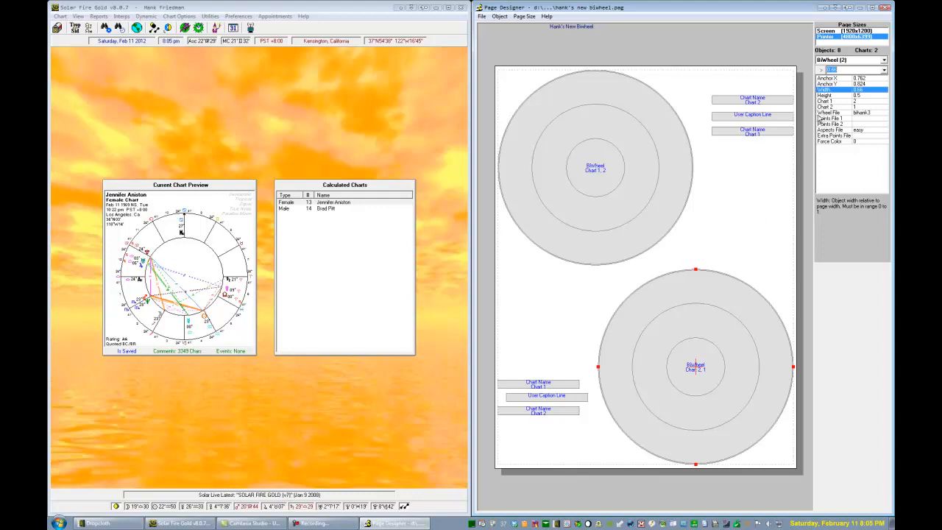
pyautogui.press('BackSpace')
pyautogui.click(626, 178)
pyautogui.press('BackSpace')
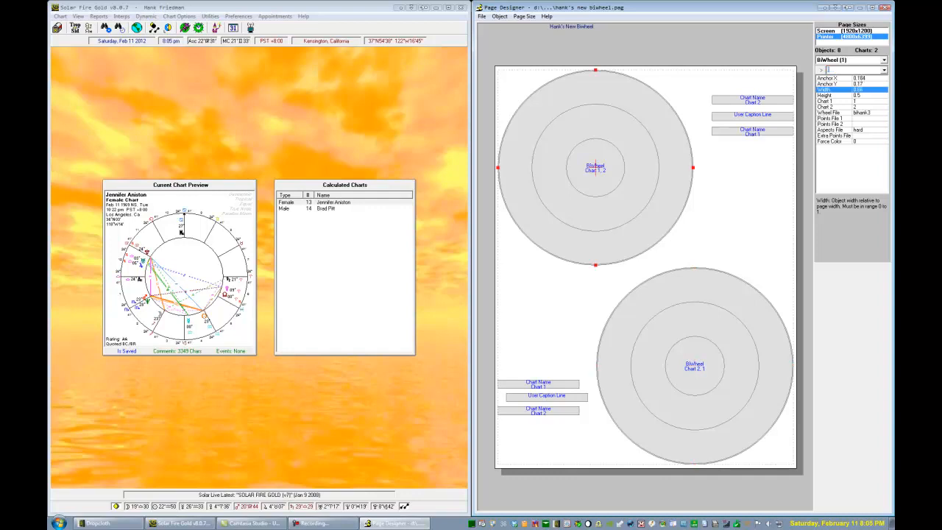
pyautogui.write('0.7')
pyautogui.press('Return')
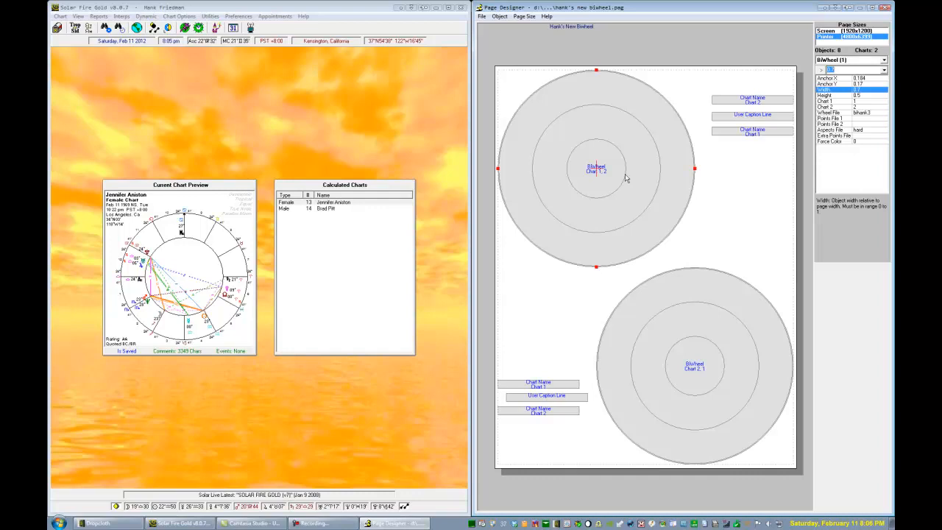
# Save the edited biwheel page layout
pyautogui.hotkey('alt', 'f')
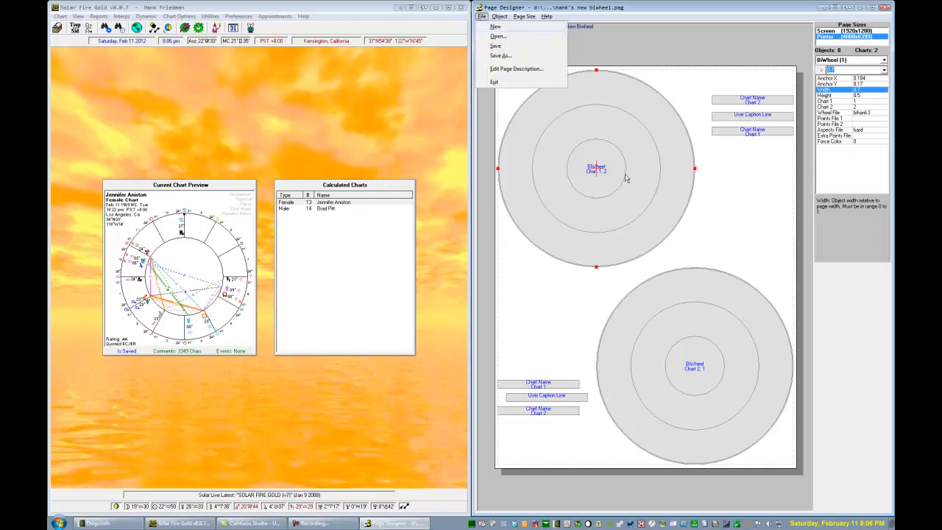
pyautogui.press('Escape')
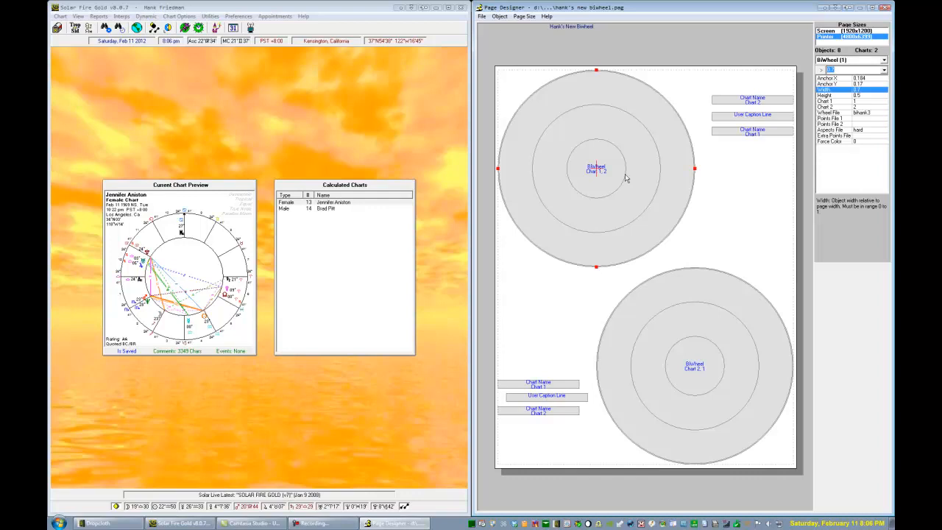
# In Solar Fire, view the Hank's New Biwheel page in full-page print preview with Jennifer Aniston as Chart 1 and Brad Pitt as Chart 2
pyautogui.click(77, 17)
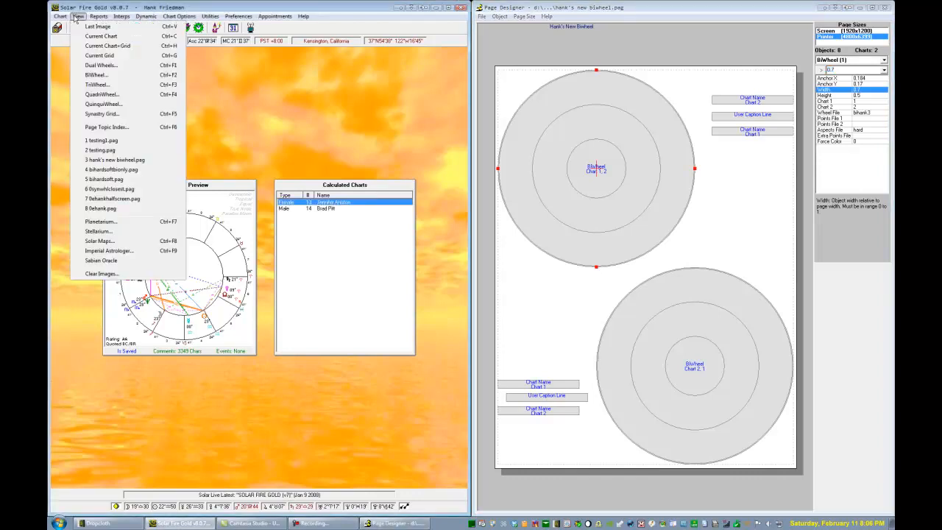
pyautogui.click(122, 161)
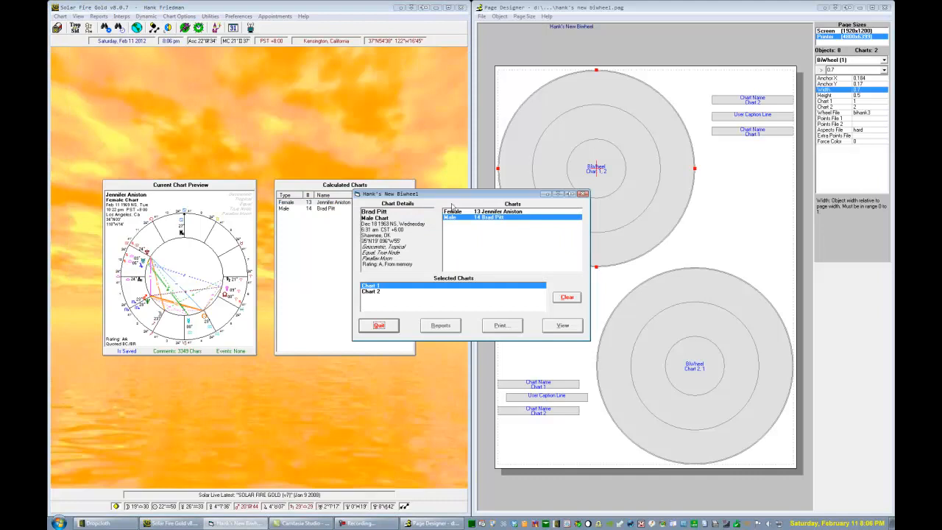
pyautogui.click(477, 213)
pyautogui.click(486, 218)
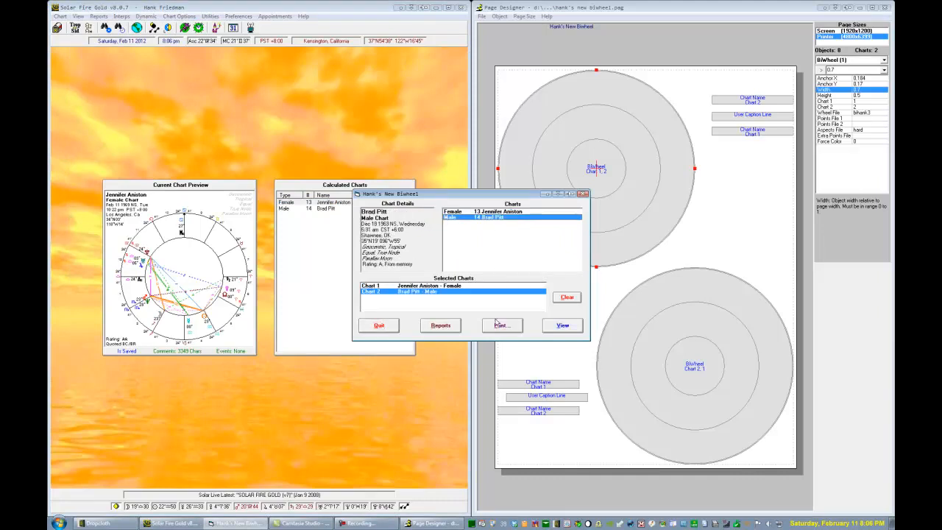
pyautogui.click(562, 326)
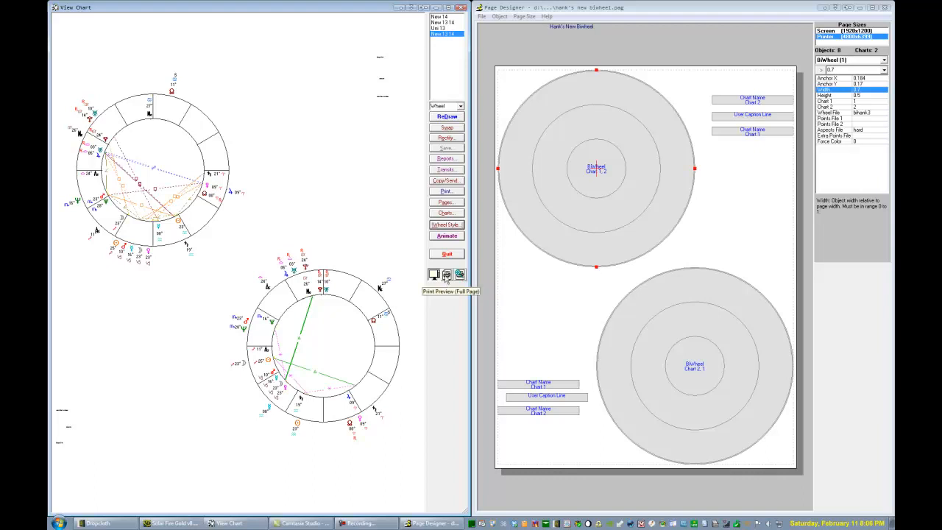
pyautogui.click(446, 276)
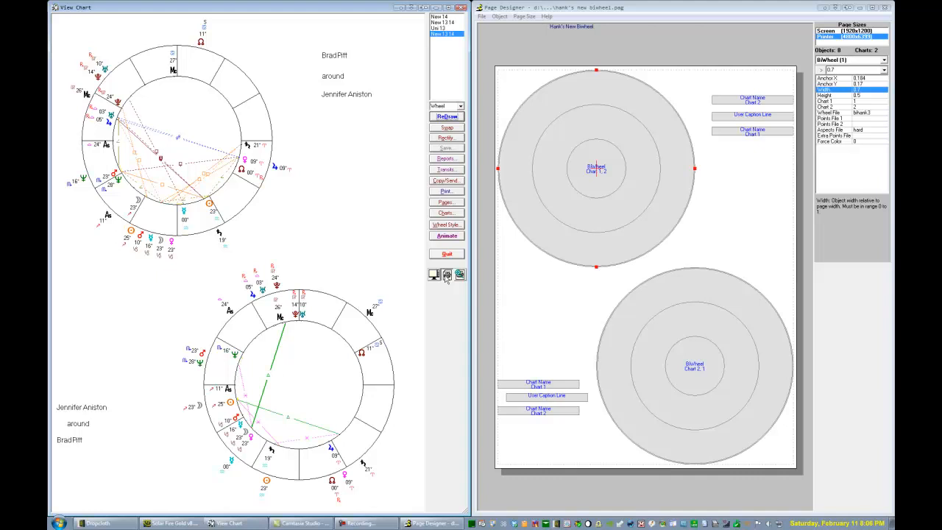
pyautogui.click(447, 254)
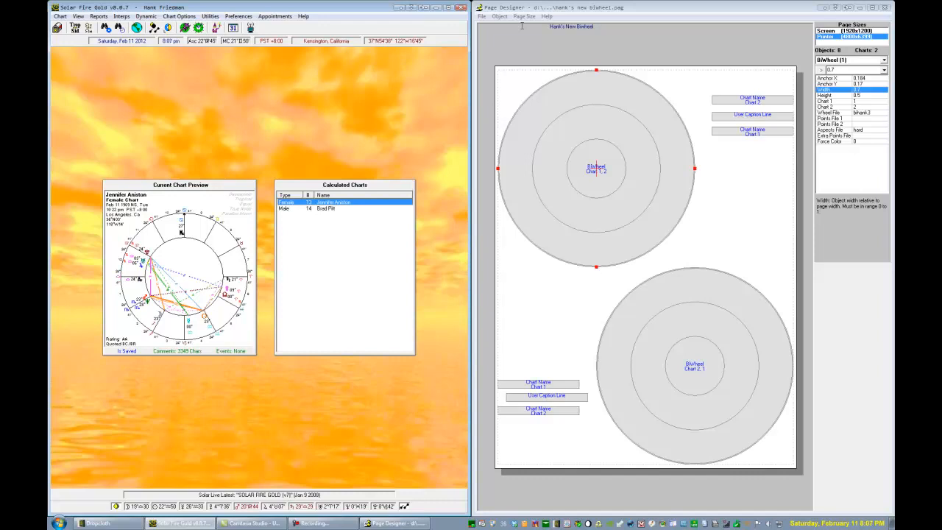
# Start a new page in the Page Designer and insert a UniWheel object
pyautogui.click(482, 16)
pyautogui.click(493, 27)
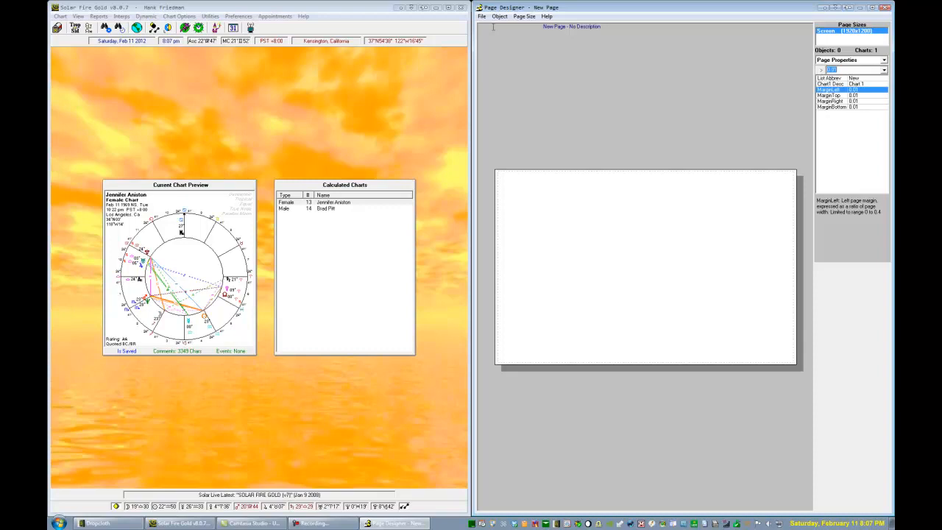
pyautogui.click(497, 17)
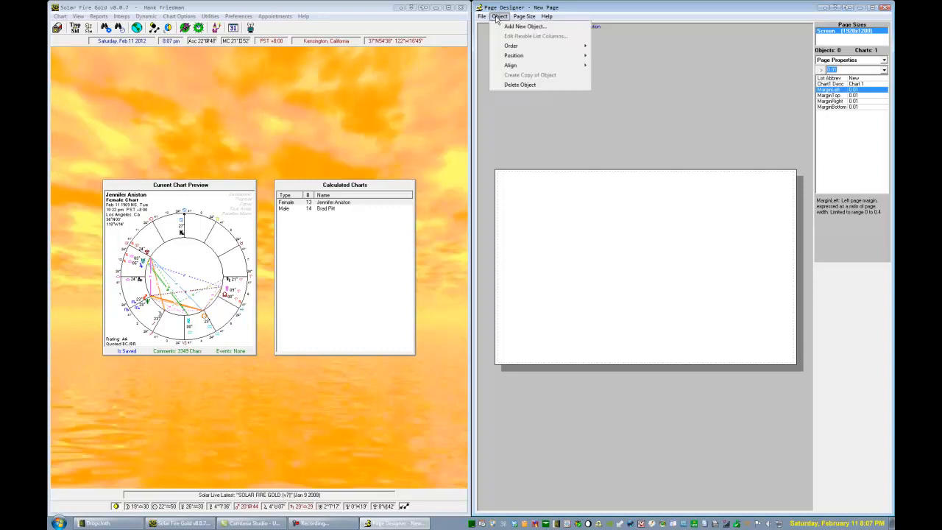
pyautogui.click(509, 26)
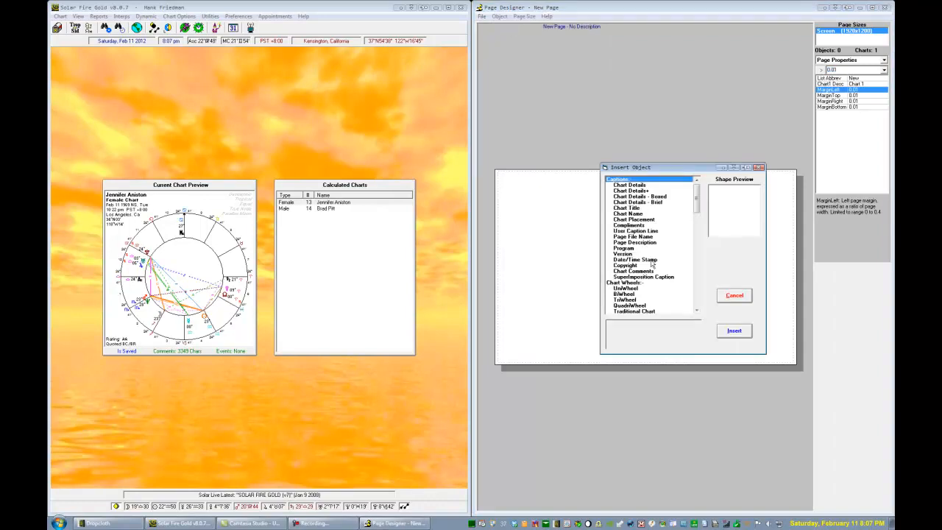
pyautogui.click(696, 312)
pyautogui.moveTo(696, 312); pyautogui.dragTo(696, 311)
pyautogui.click(627, 213)
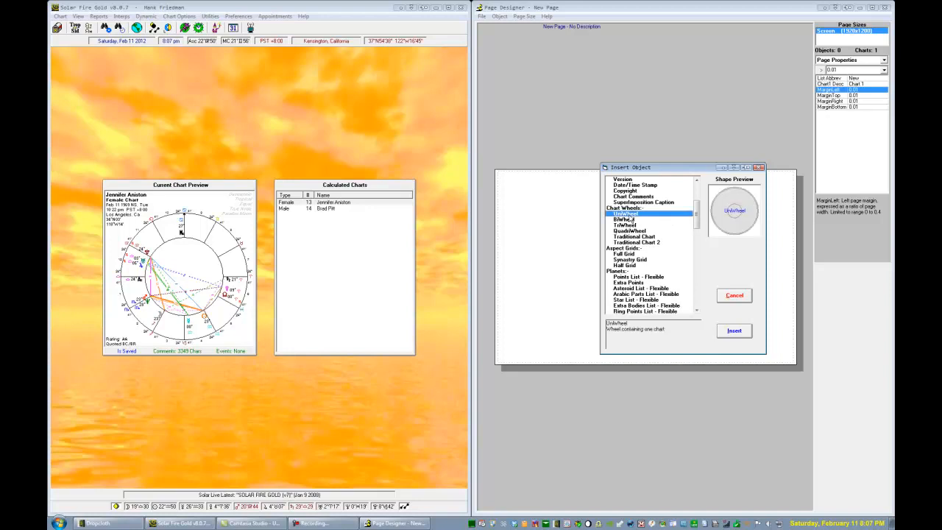
pyautogui.click(740, 332)
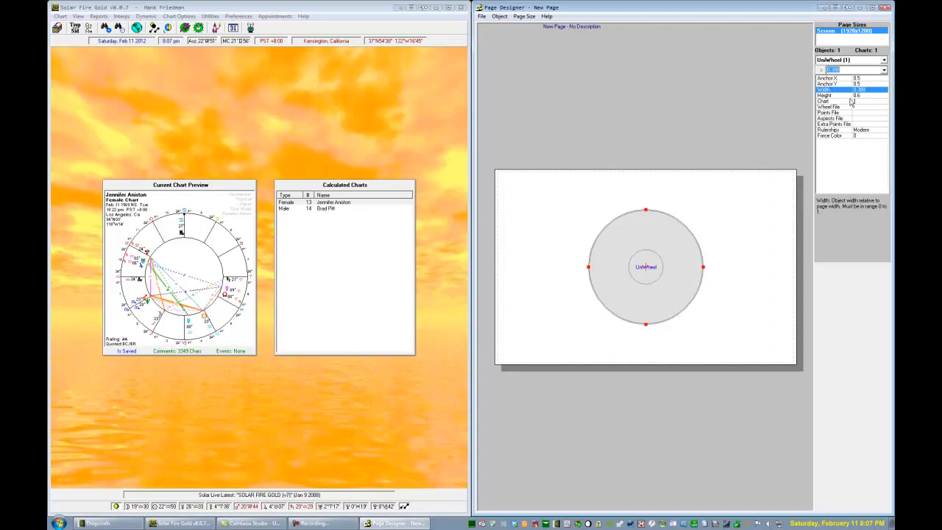
# Browse the available wheel files for the UniWheel's Wheel File property
pyautogui.click(843, 108)
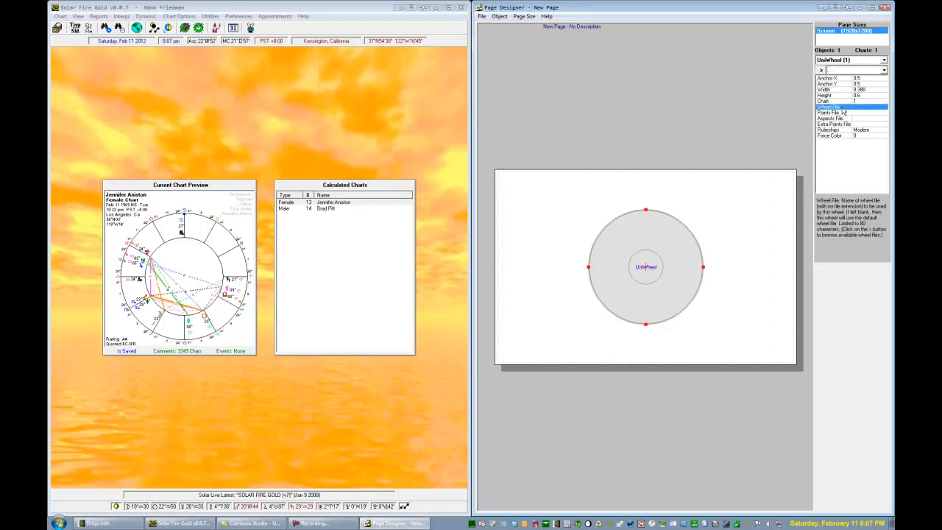
pyautogui.click(820, 70)
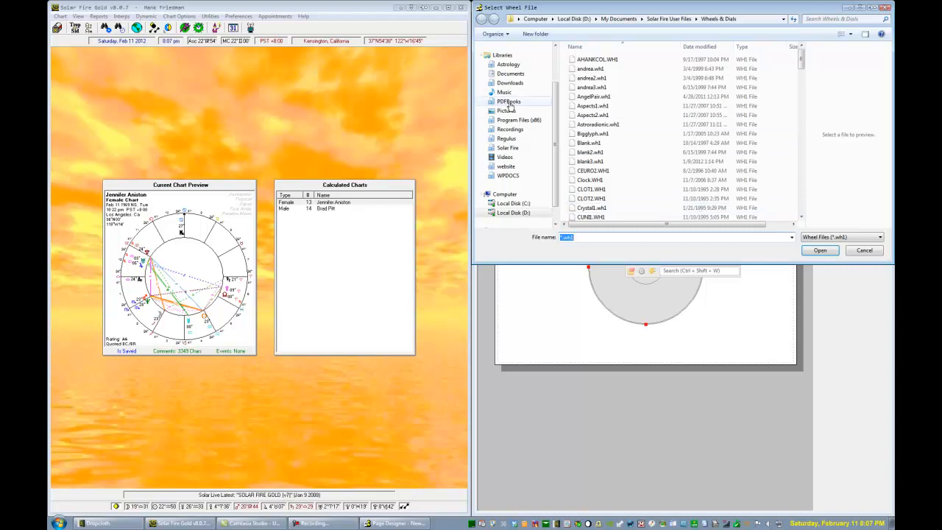
# Switch to Solar Fire, view Jennifer Aniston's chart and open its wheel style selection
pyautogui.click(202, 153)
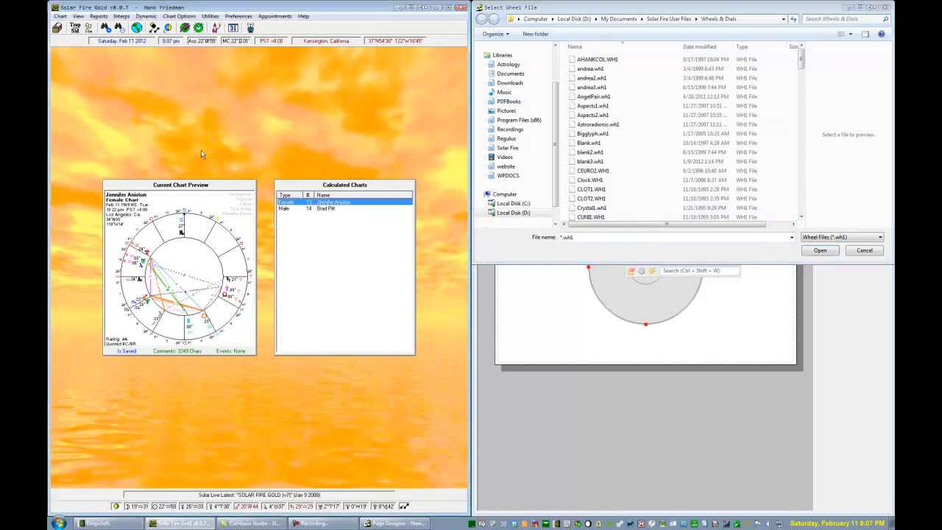
pyautogui.doubleClick(313, 203)
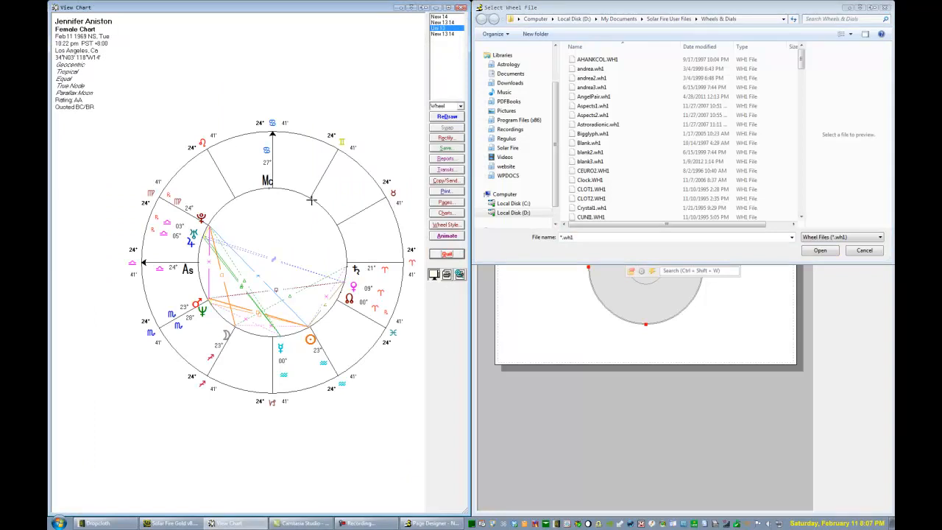
pyautogui.click(446, 225)
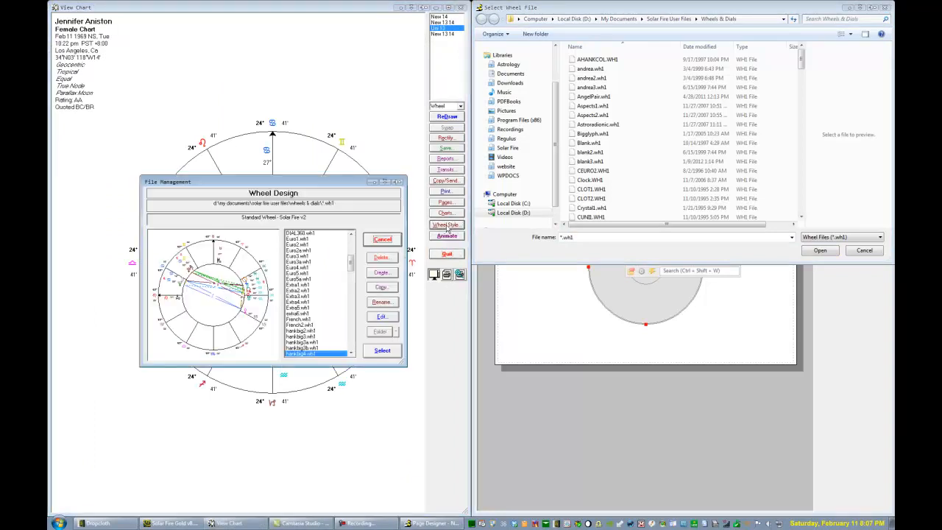
# Preview the wheel designs from AHANKCOL.WH1 through Clock.WH1, and close both wheel file selections without choosing one
pyautogui.click(351, 246)
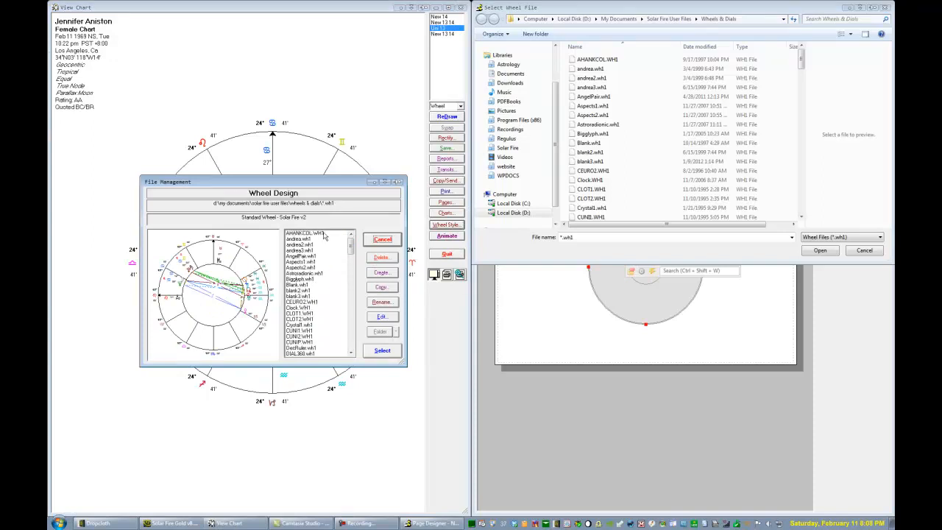
pyautogui.click(321, 234)
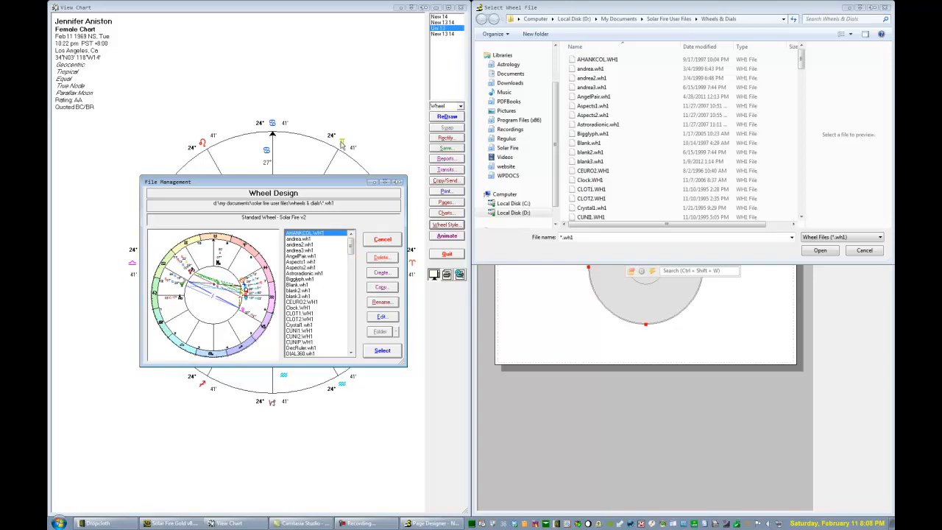
pyautogui.press('Down')
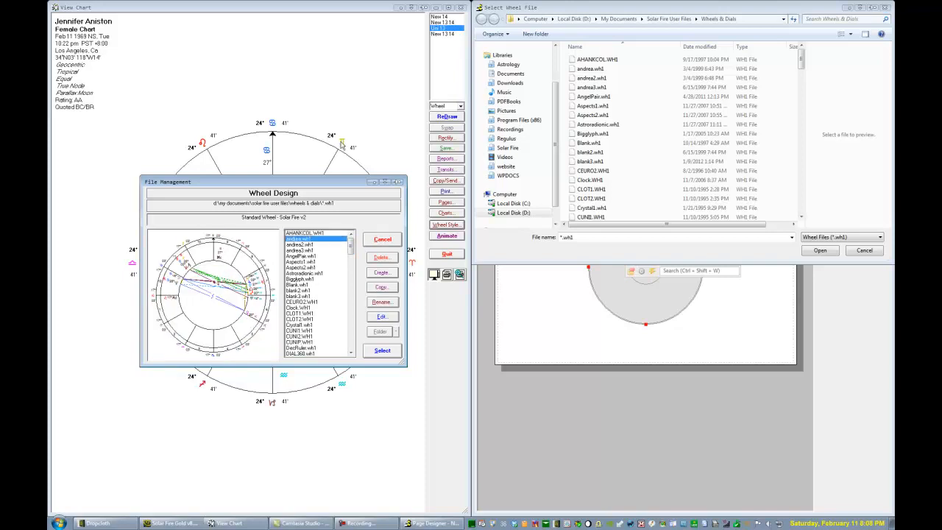
pyautogui.press('Down')
pyautogui.press('Down')
pyautogui.press('Down')
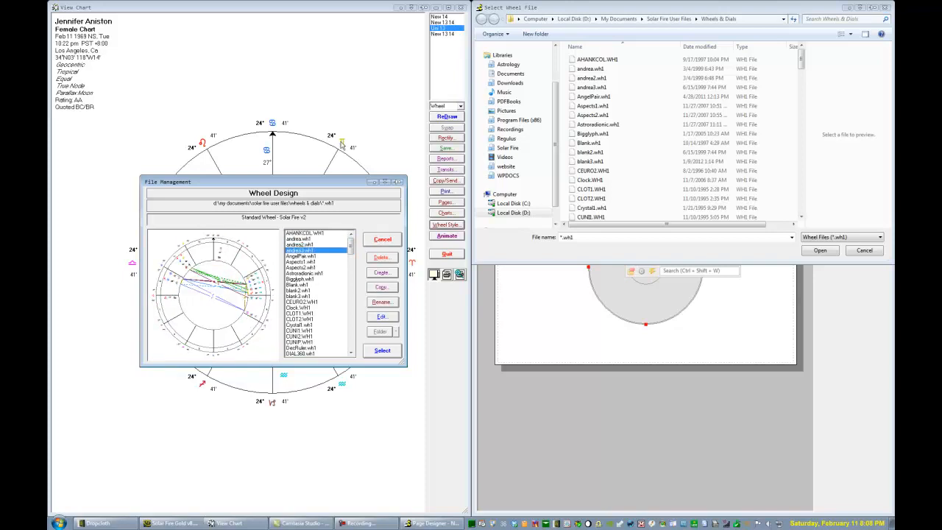
pyautogui.press('Down')
pyautogui.press('Down')
pyautogui.press('Down')
pyautogui.press('Down')
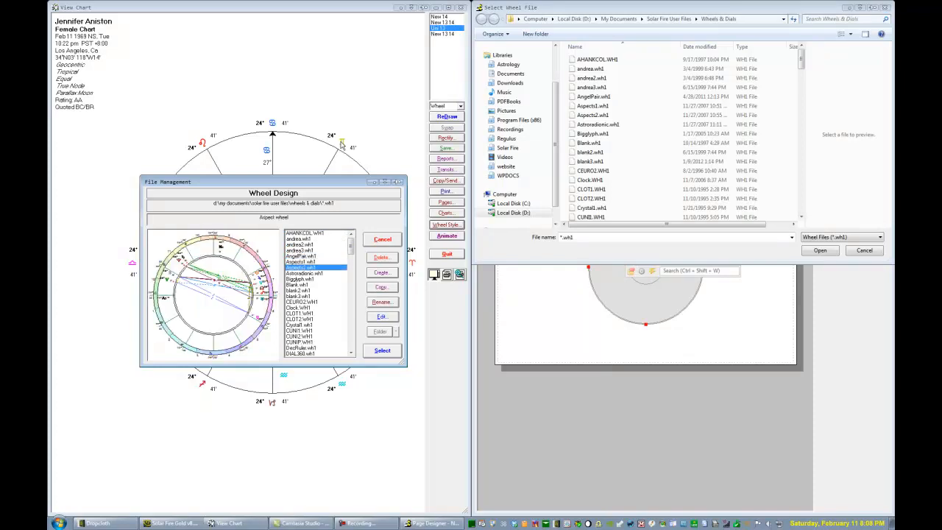
pyautogui.press('Down')
pyautogui.press('Down')
pyautogui.press('Down')
pyautogui.press('Down')
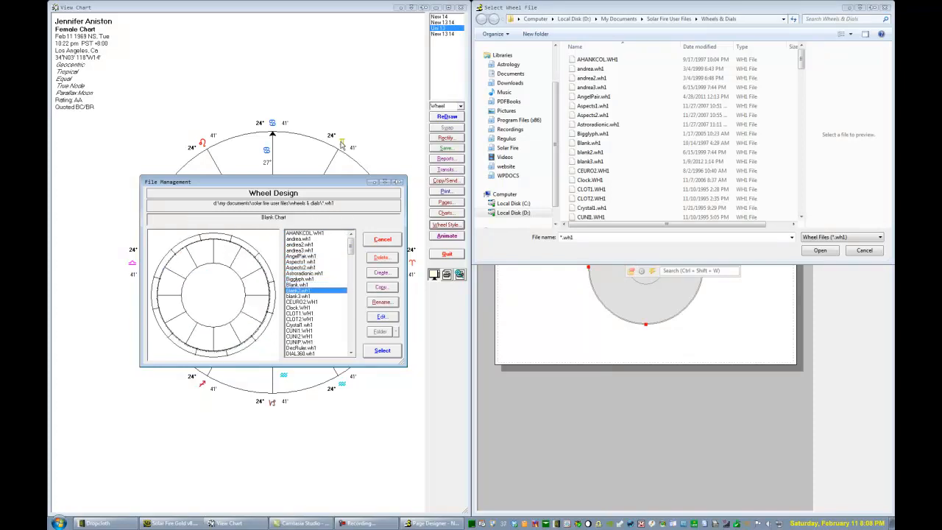
pyautogui.press('Down')
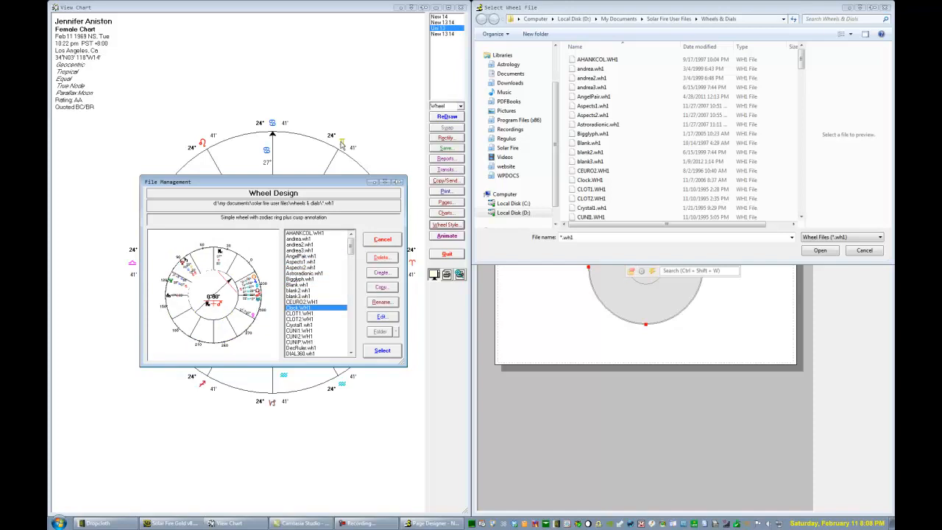
pyautogui.press('Escape')
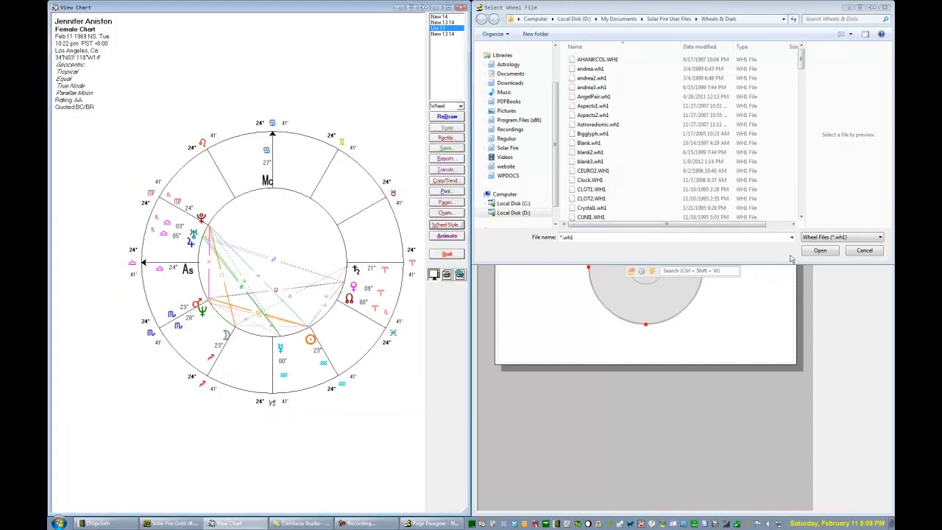
pyautogui.click(864, 250)
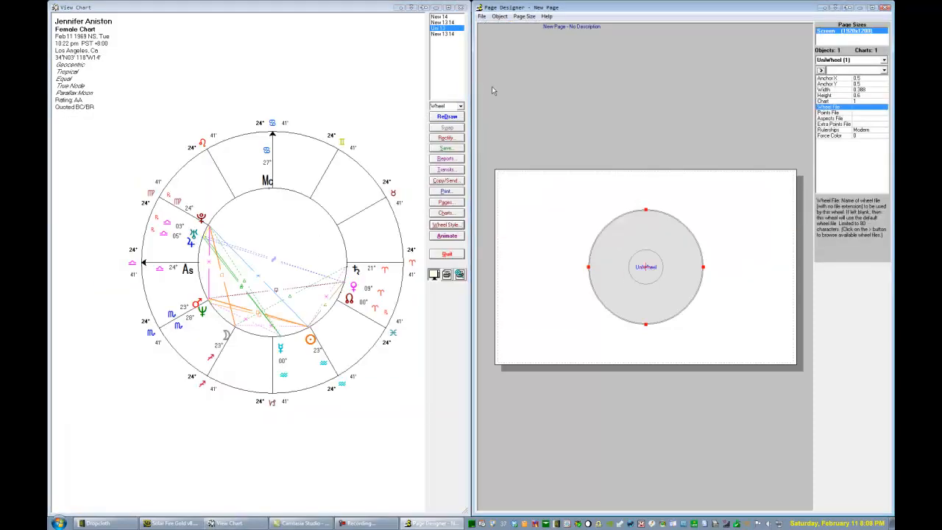
# In the Page Designer, start adding a new object and preview Points List - Flexible from the Planets group
pyautogui.click(499, 16)
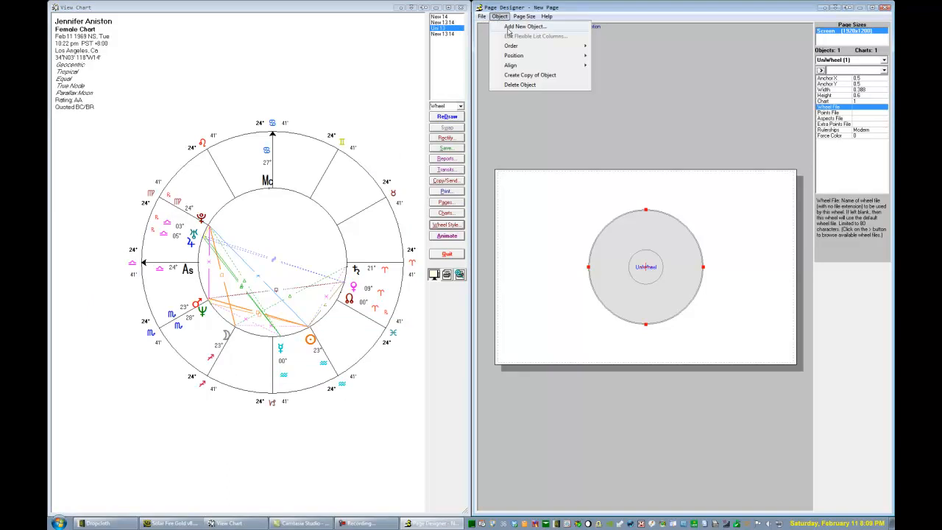
pyautogui.click(508, 28)
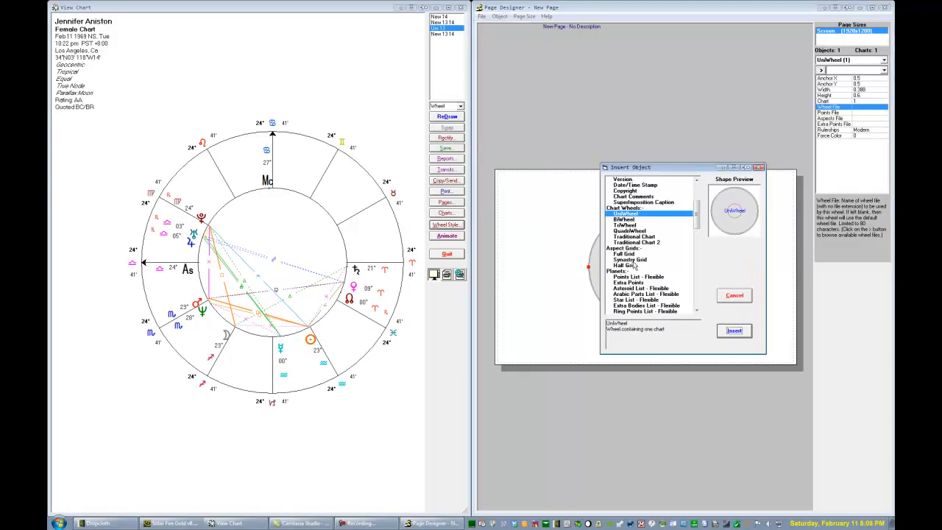
pyautogui.click(696, 311)
pyautogui.click(696, 311)
pyautogui.click(696, 311)
pyautogui.click(696, 312)
pyautogui.click(696, 311)
pyautogui.click(696, 311)
pyautogui.click(696, 311)
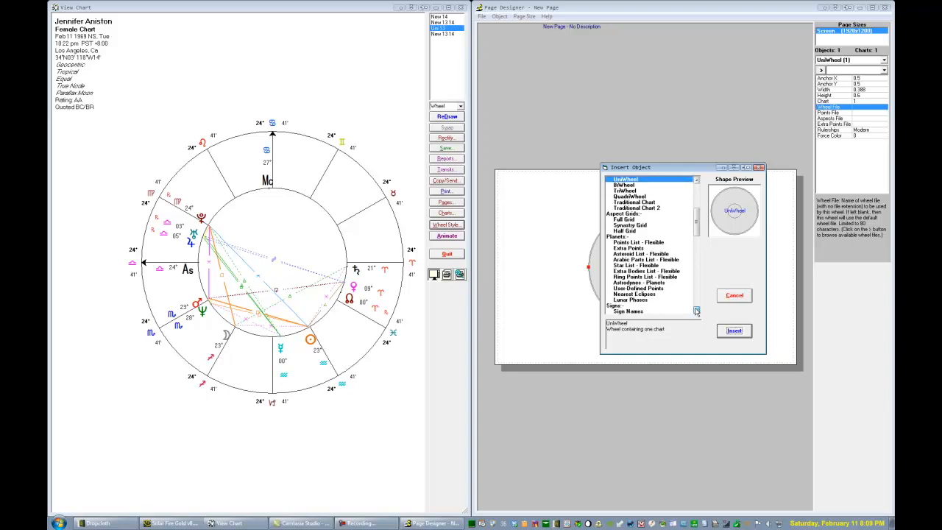
pyautogui.click(696, 311)
pyautogui.click(696, 311)
pyautogui.click(696, 311)
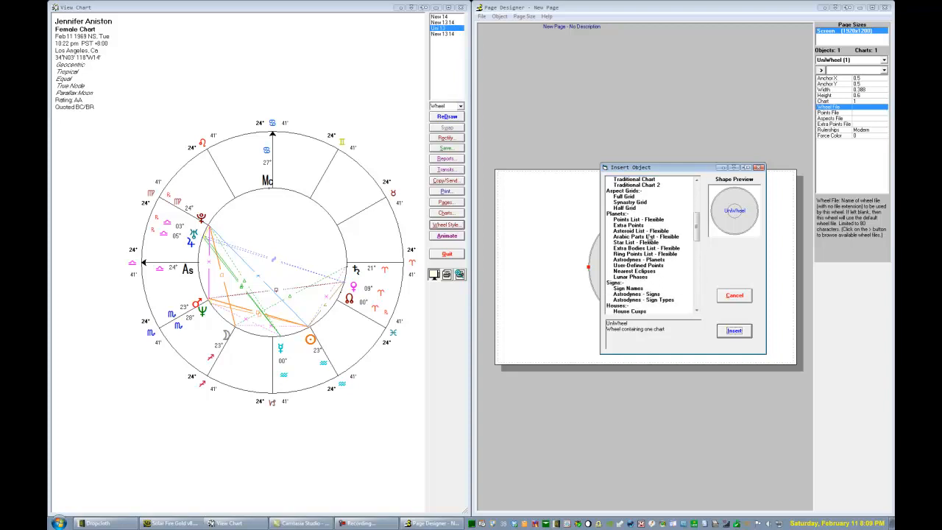
pyautogui.click(626, 214)
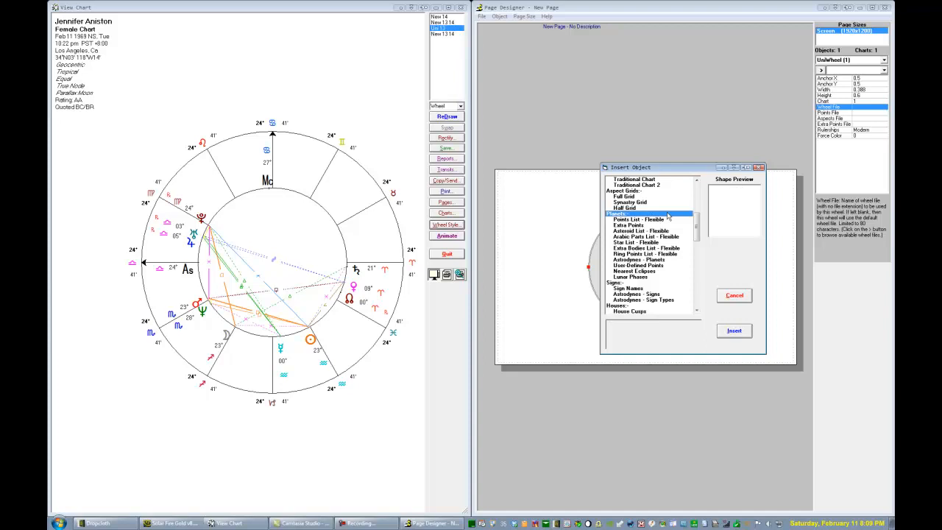
pyautogui.click(660, 220)
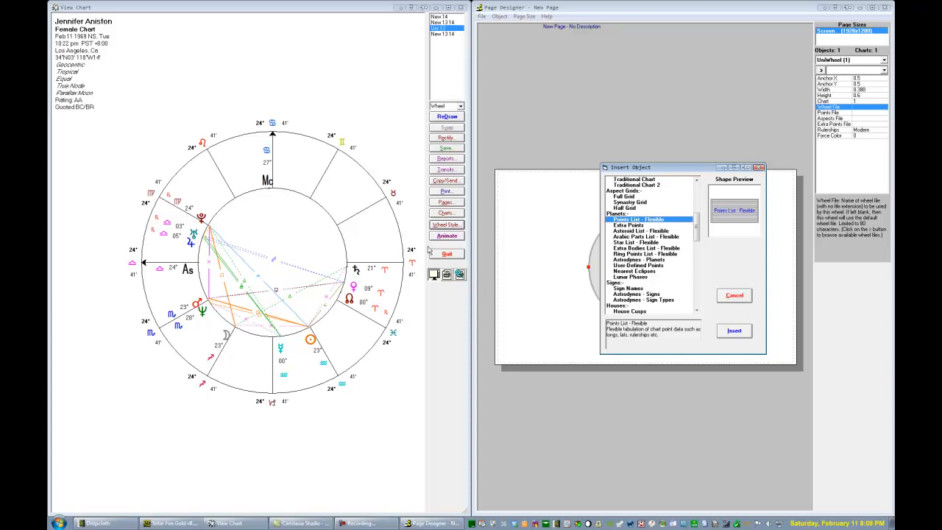
# In Solar Fire, close the chart view and open the tabulations for the current chart
pyautogui.click(446, 253)
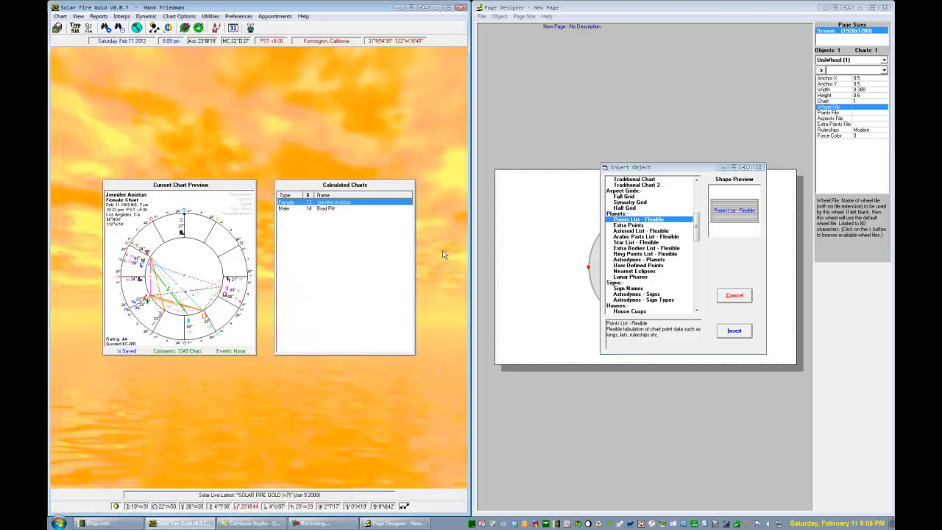
pyautogui.click(98, 16)
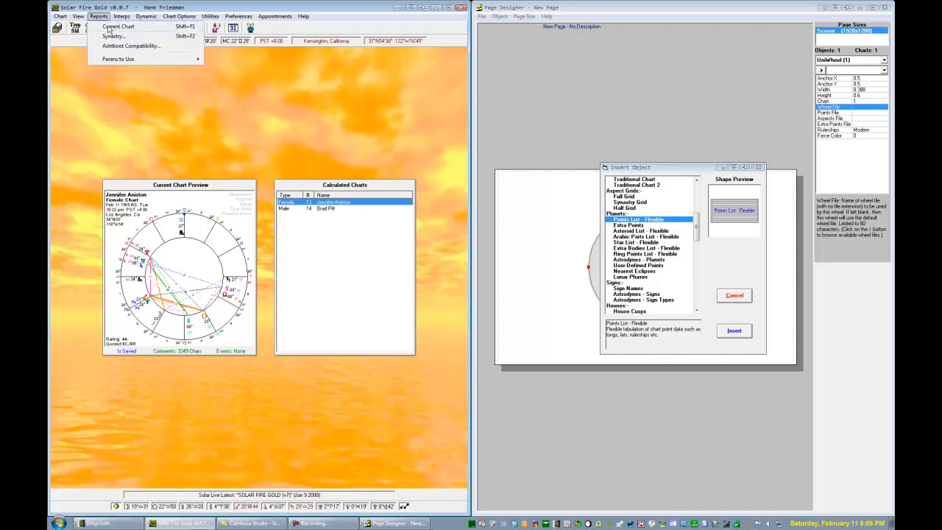
pyautogui.click(109, 27)
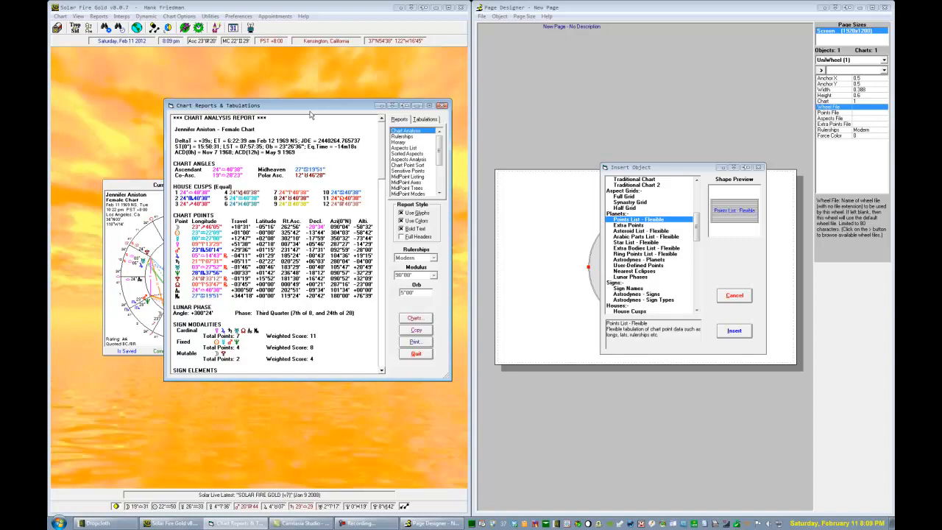
pyautogui.click(421, 120)
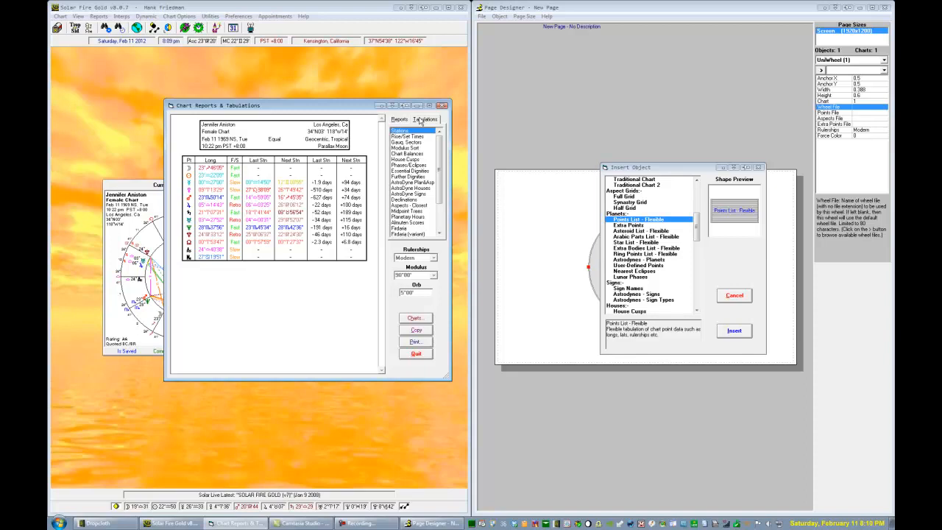
# Show the Modulus Sort tabulation and preview the matching Modulus Sort Strip object in the Page Designer's insert list
pyautogui.click(408, 149)
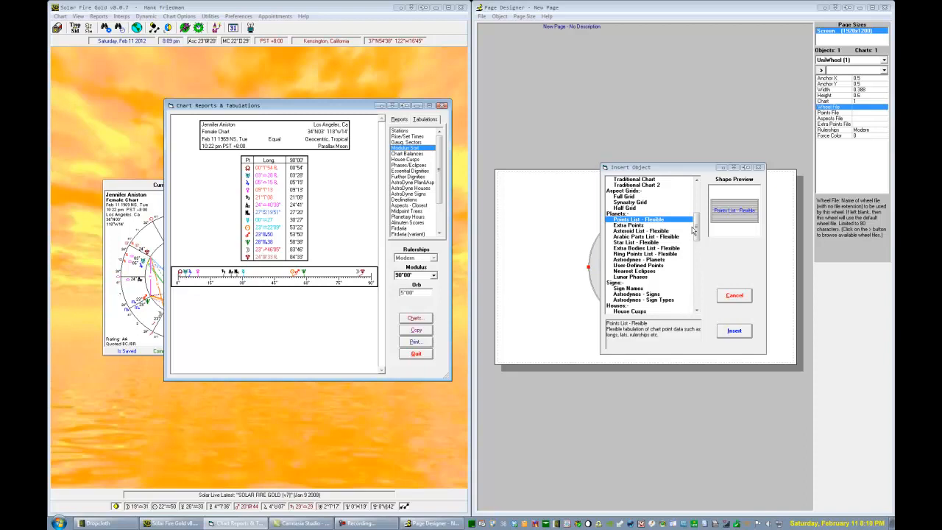
pyautogui.moveTo(697, 227); pyautogui.dragTo(702, 288)
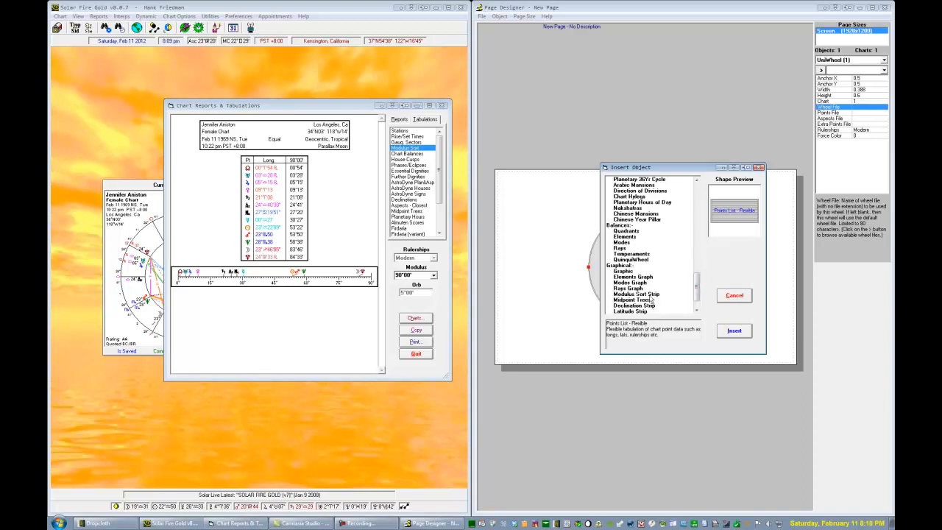
pyautogui.click(651, 295)
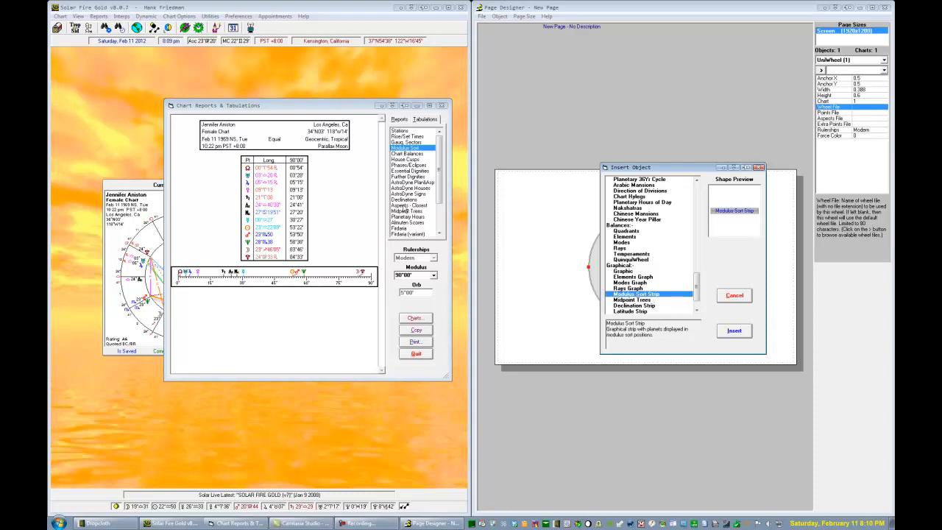
# Show the Chart Balances tabulation and preview the related Quadrants, Modes, Rays, Temperaments, Elements Graph and Modes Graph objects in the insert list
pyautogui.click(411, 154)
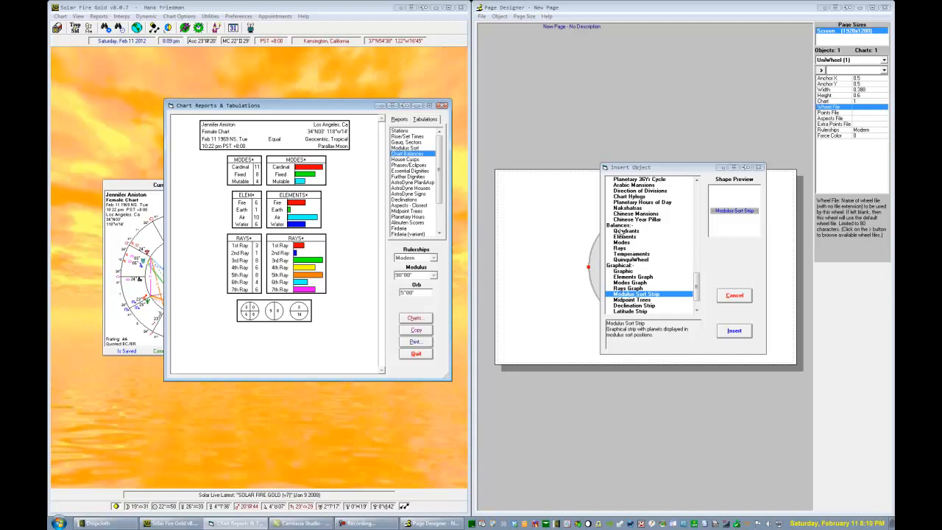
pyautogui.click(623, 231)
pyautogui.click(624, 243)
pyautogui.click(622, 248)
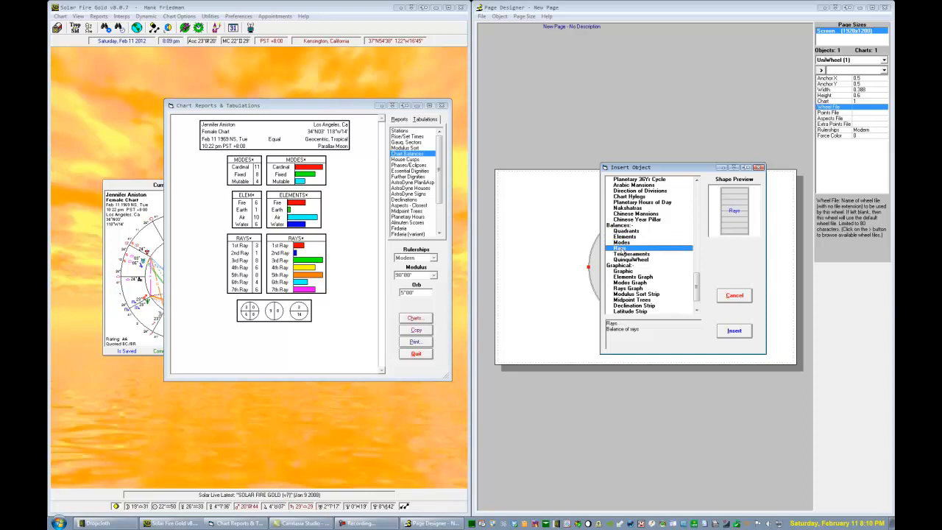
pyautogui.click(637, 254)
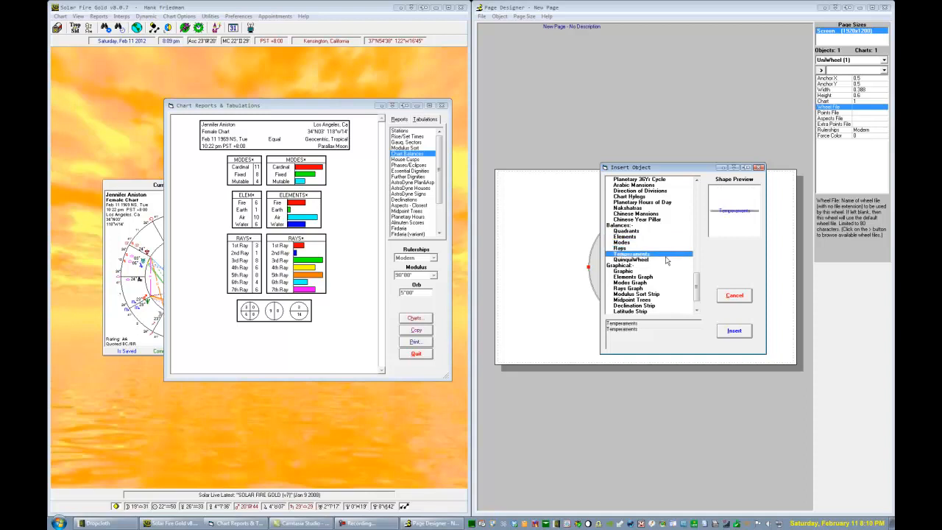
pyautogui.click(631, 277)
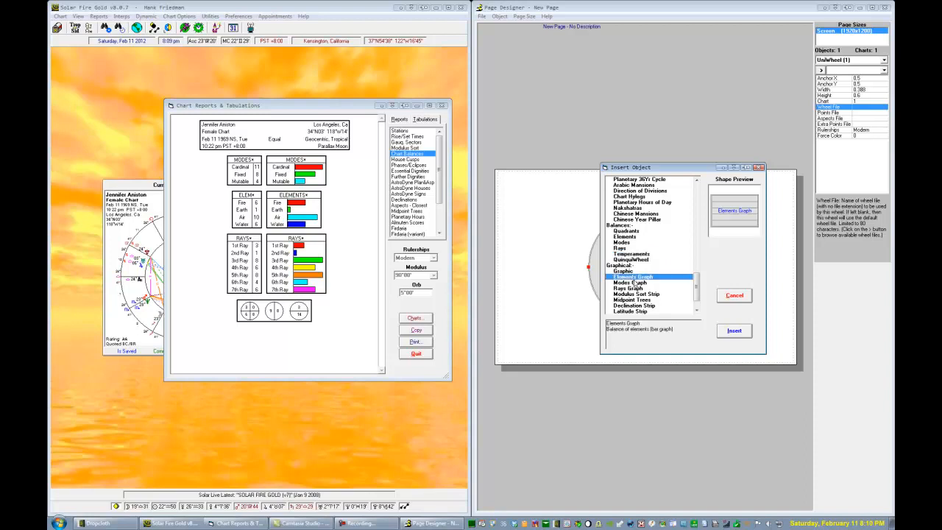
pyautogui.click(631, 283)
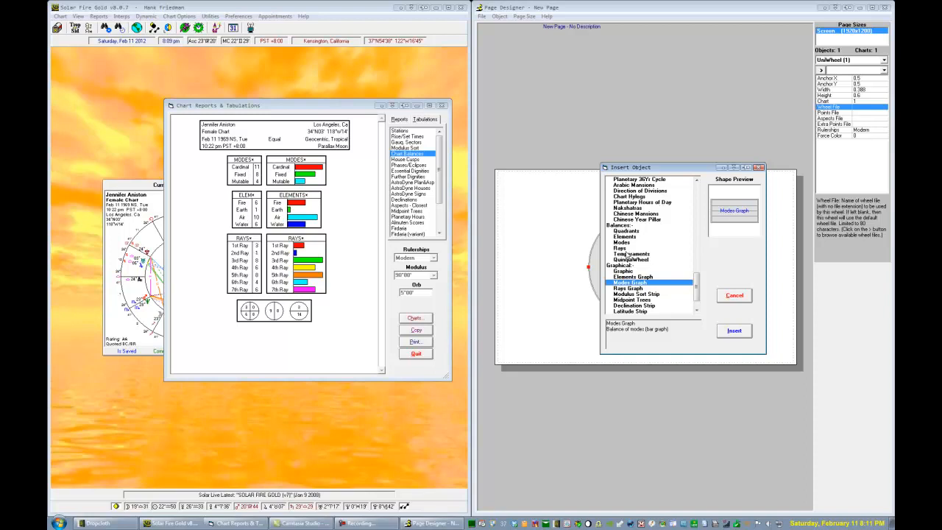
# Show the House Cusps tabulation and preview the matching House Cusps object in the Page Designer's insert list
pyautogui.click(421, 159)
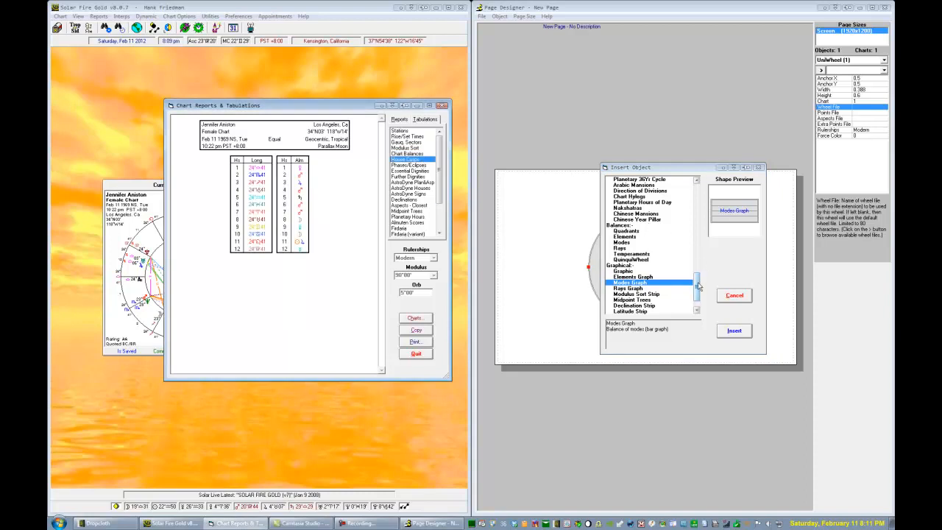
pyautogui.moveTo(698, 286); pyautogui.dragTo(692, 267)
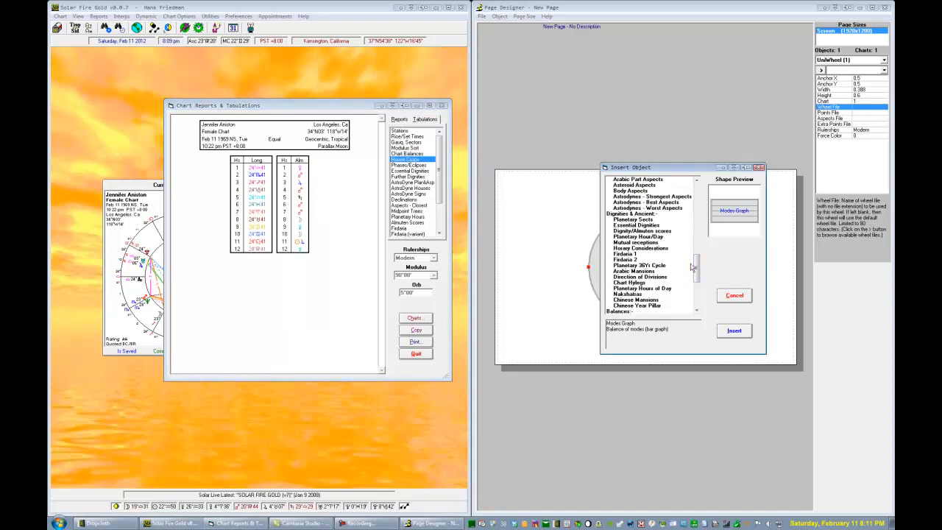
pyautogui.moveTo(692, 267); pyautogui.dragTo(690, 243)
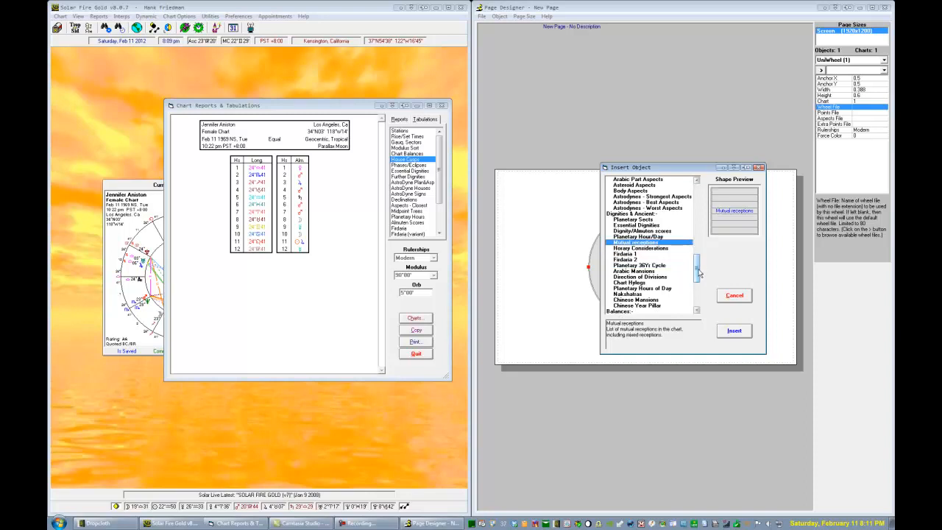
pyautogui.moveTo(697, 274); pyautogui.dragTo(697, 254)
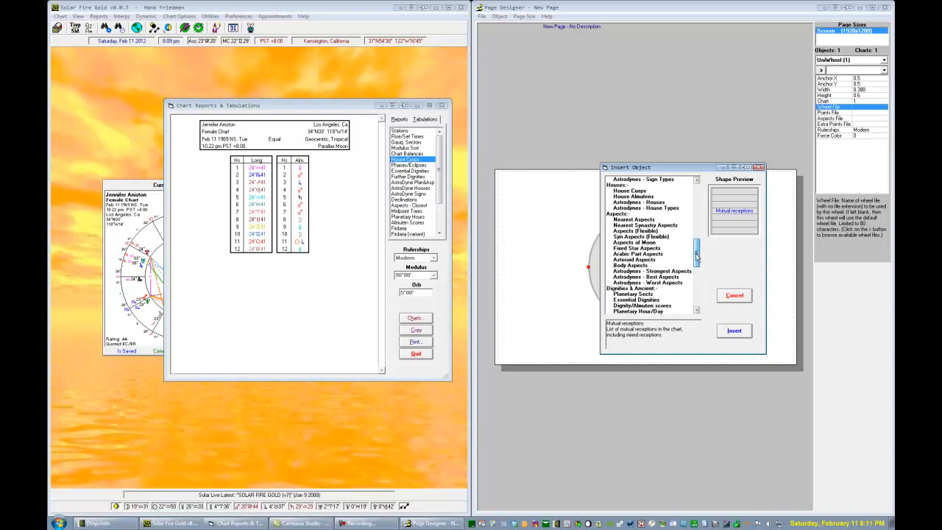
pyautogui.click(626, 190)
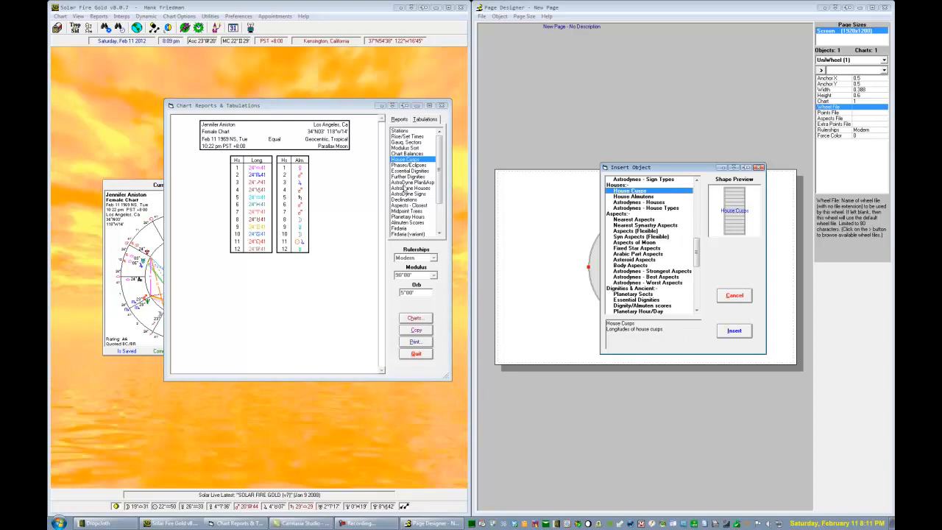
# Browse the tabulations from Phases/Eclipses through Aspects - Closest and preview the matching Nearest Aspects object in the insert list
pyautogui.click(406, 166)
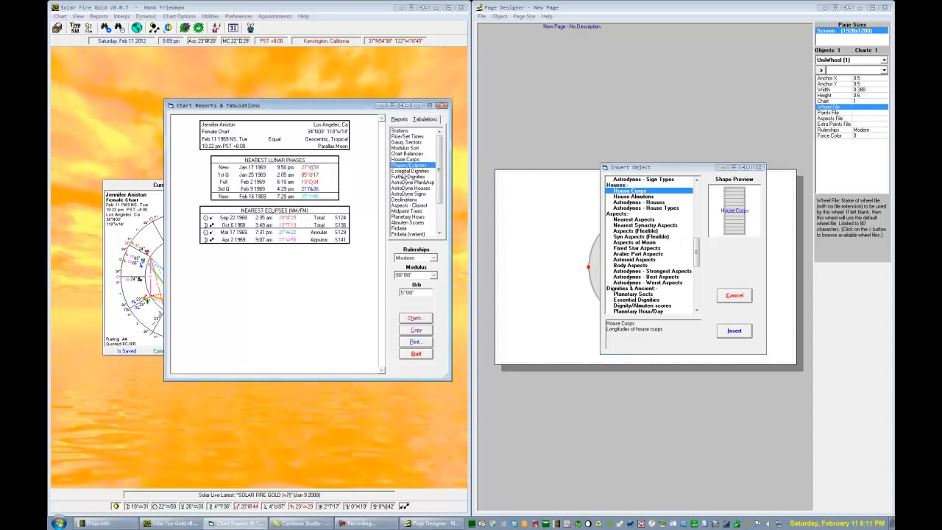
pyautogui.click(404, 170)
pyautogui.click(401, 178)
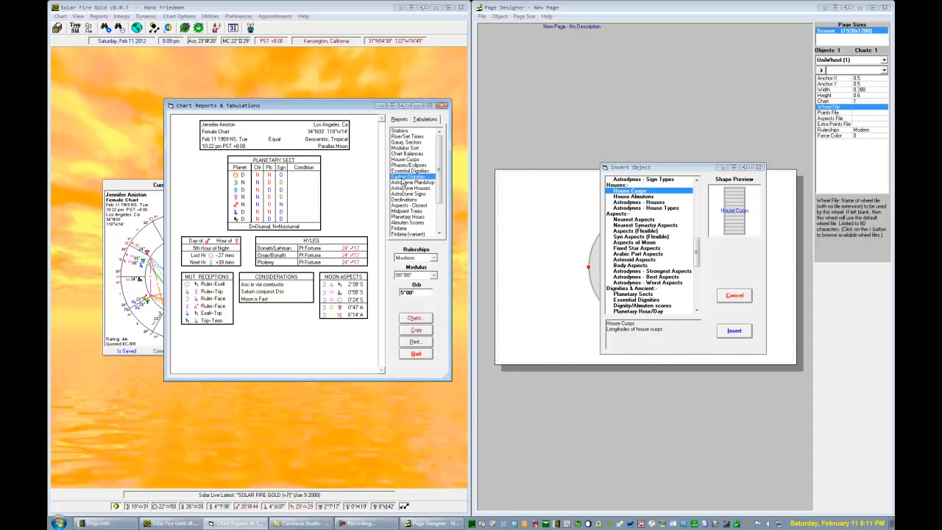
pyautogui.click(405, 182)
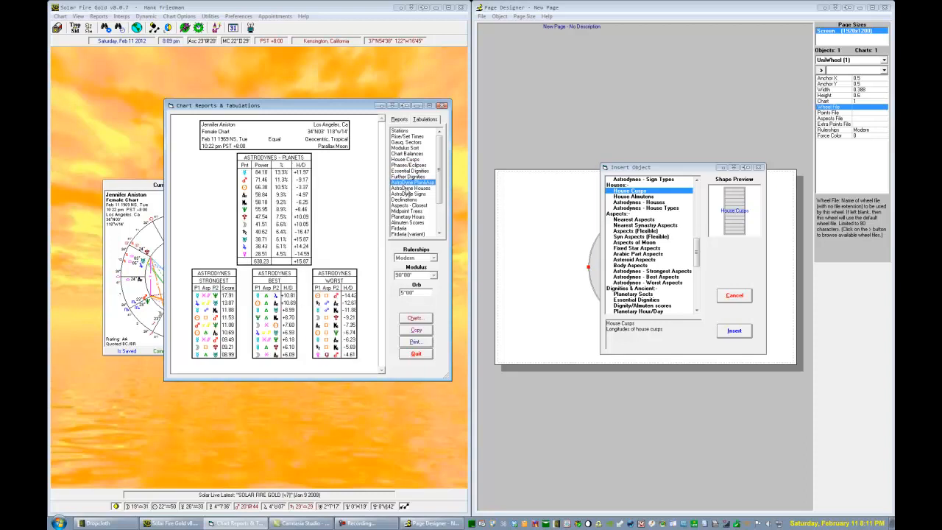
pyautogui.click(406, 192)
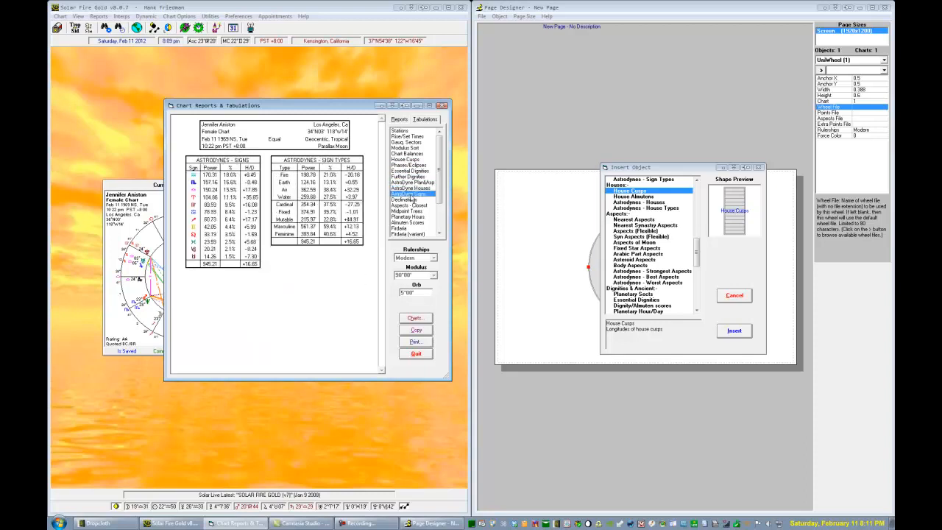
pyautogui.click(409, 205)
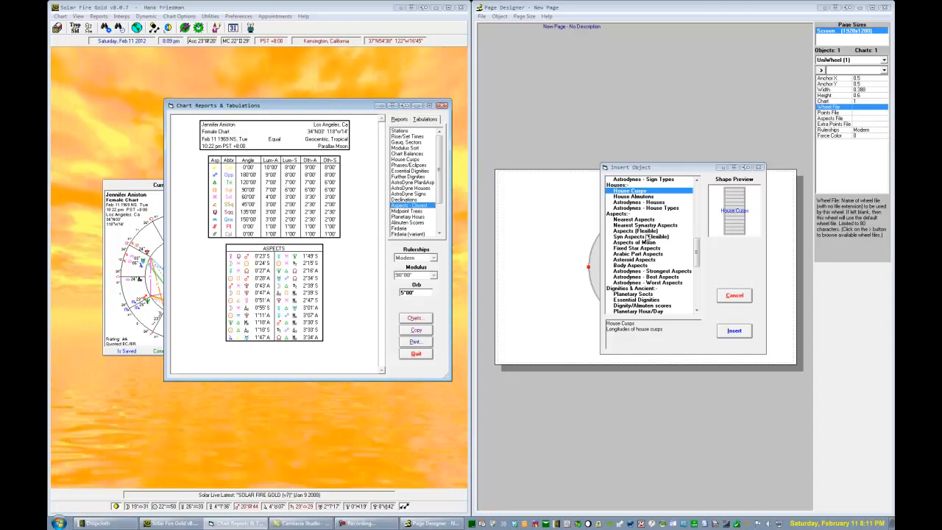
pyautogui.click(645, 220)
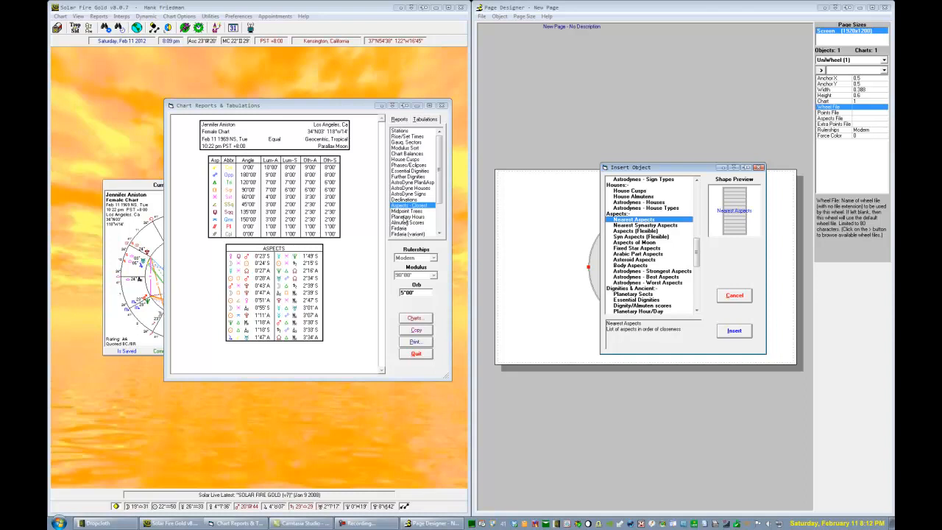
# Browse the remaining tabulations, including Planetary Hours, Almuten Scores, Firdaria and the last entry of the list
pyautogui.click(404, 218)
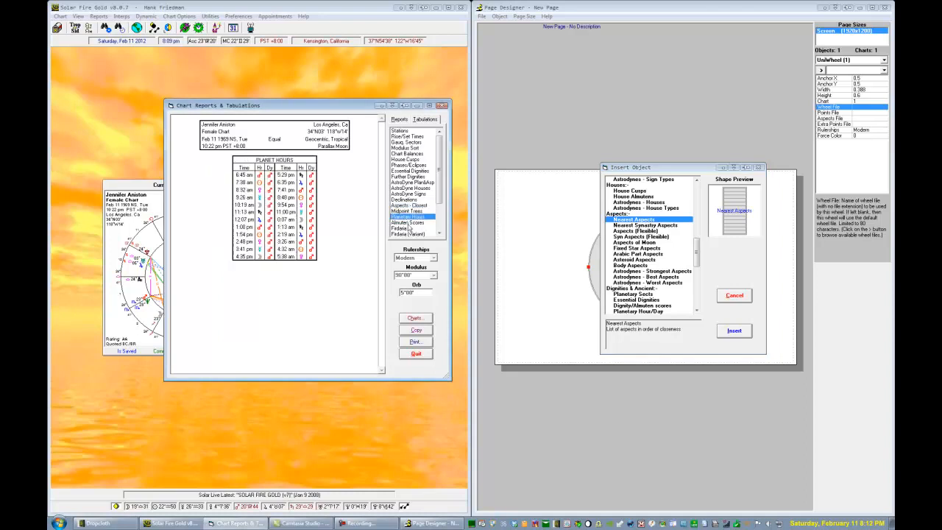
pyautogui.click(409, 223)
pyautogui.click(406, 229)
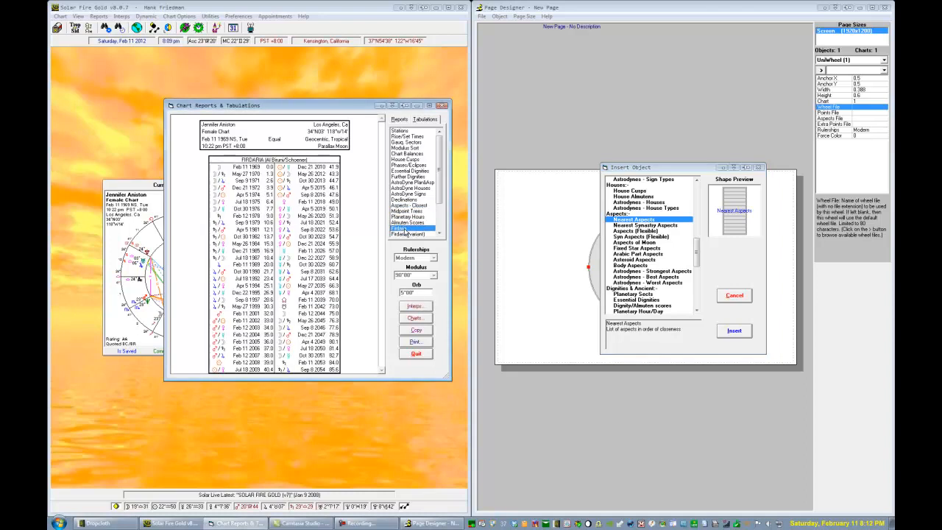
pyautogui.click(441, 227)
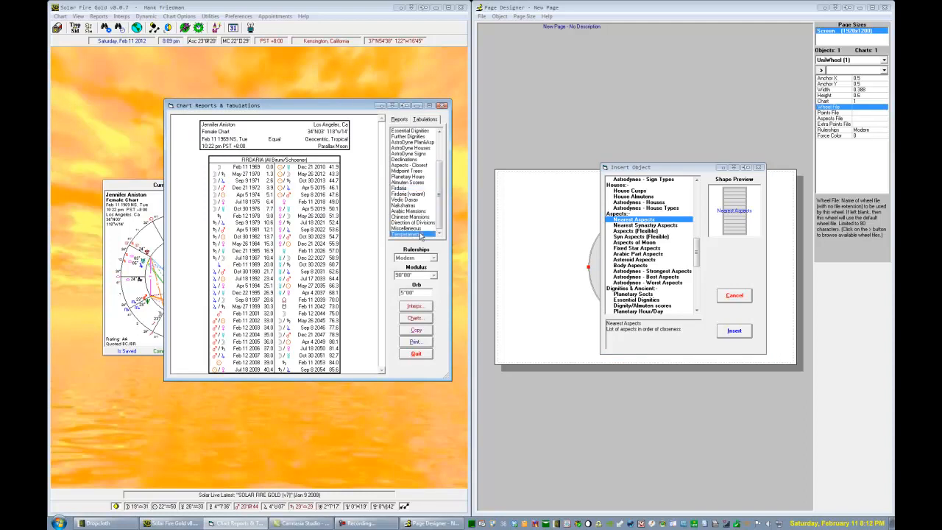
pyautogui.click(413, 234)
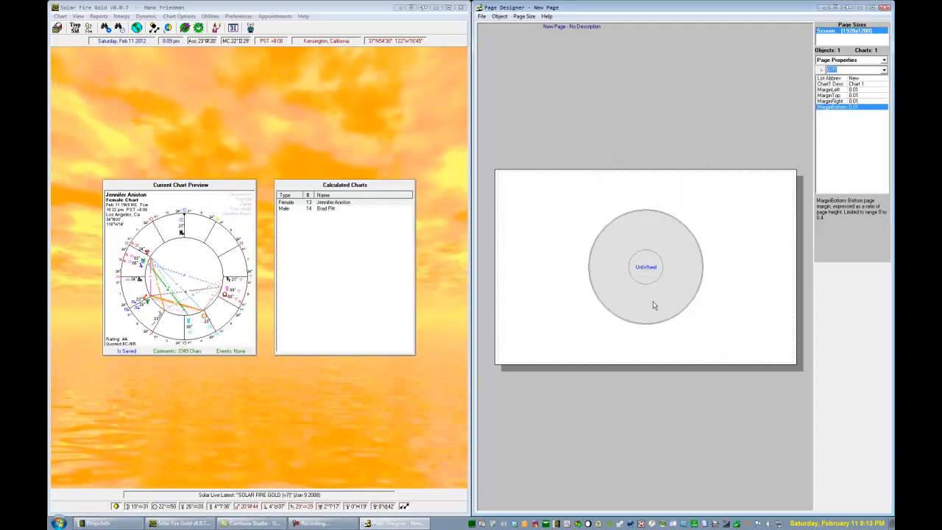
# Close the Page Designer without saving the changes to the new page
pyautogui.click(886, 7)
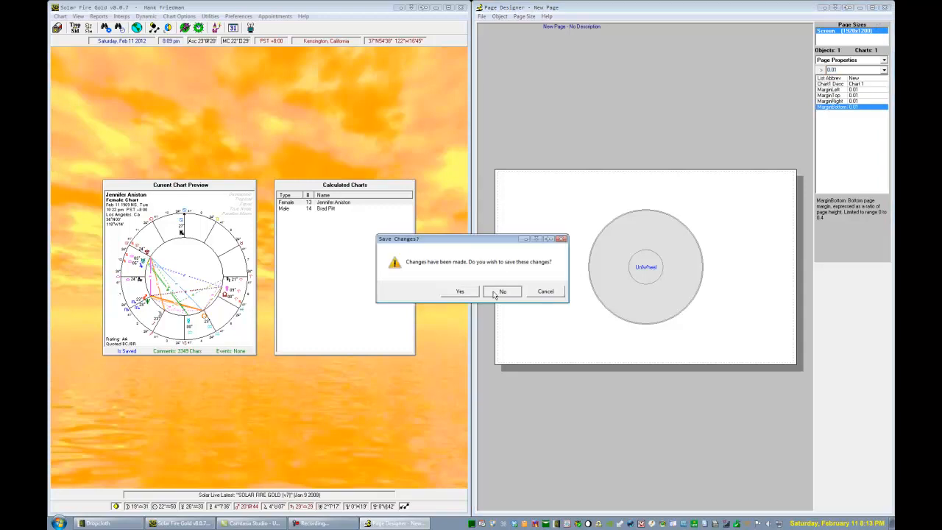
pyautogui.click(495, 292)
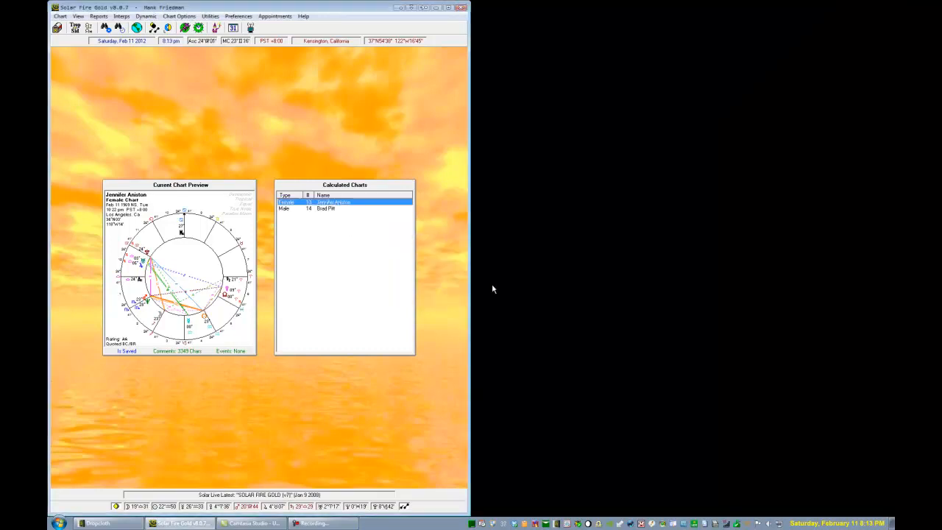
# Open the Wheel Designer beside the Solar Fire window and look through the list of the wheel's editable elements
pyautogui.click(211, 17)
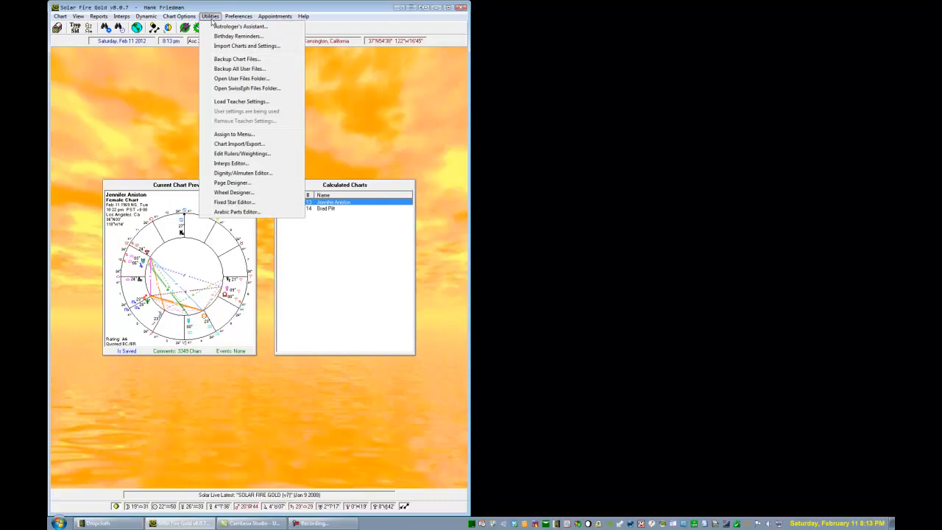
pyautogui.click(233, 193)
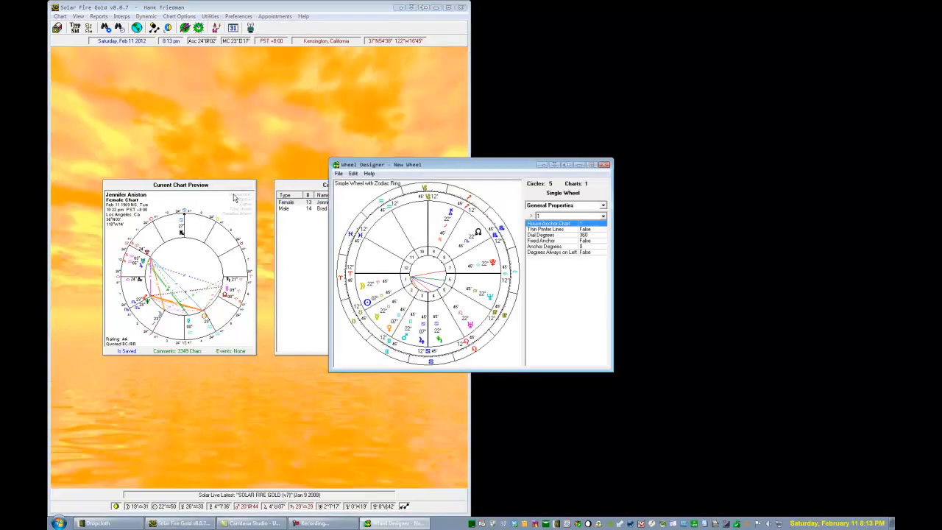
pyautogui.moveTo(421, 170); pyautogui.dragTo(565, 143)
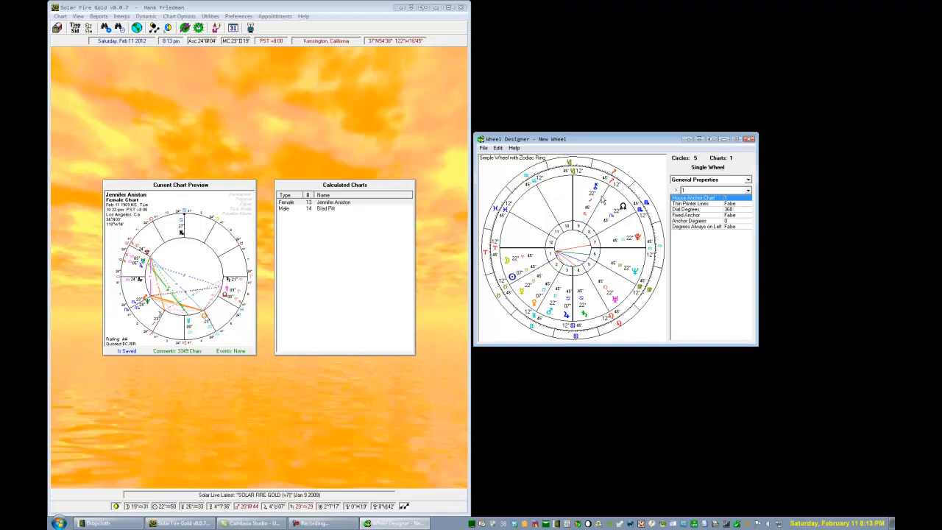
pyautogui.click(688, 182)
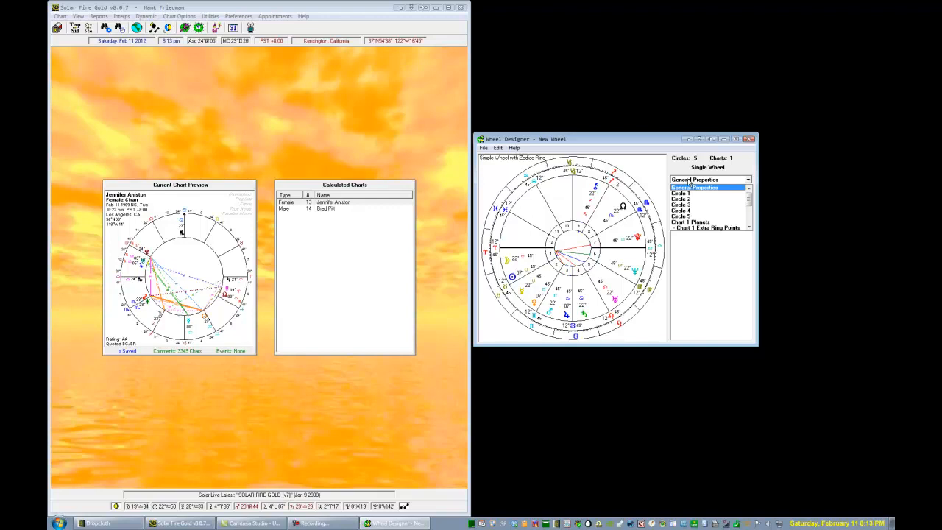
pyautogui.click(689, 183)
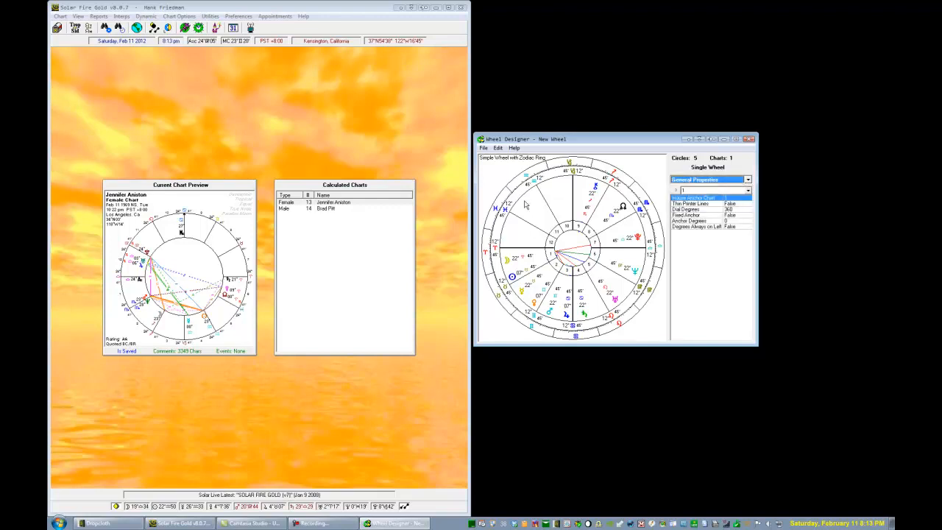
# Resize the wheel's circles freehand: Circle 3 to a radius of about 0.75, Circle 4 to about 0.49 and Circle 5 to about 0.36
pyautogui.moveTo(525, 200)
pyautogui.mouseDown()
pyautogui.moveTo(545, 212)
pyautogui.moveTo(533, 197)
pyautogui.mouseUp()
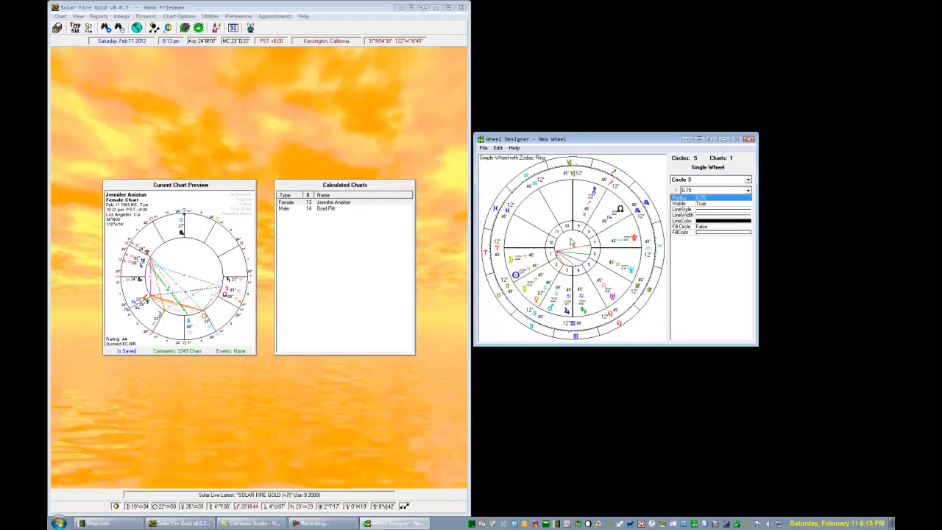
pyautogui.moveTo(567, 225); pyautogui.dragTo(563, 210)
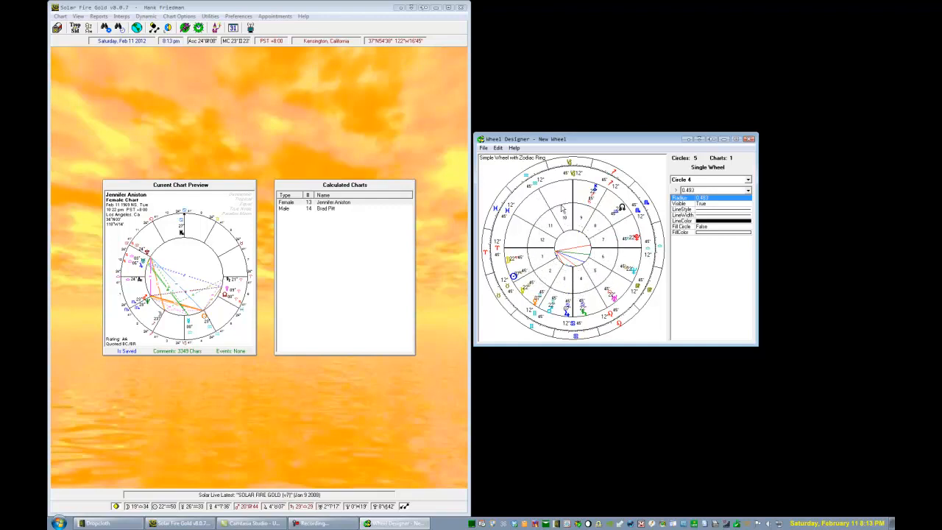
pyautogui.click(572, 229)
pyautogui.moveTo(573, 230); pyautogui.dragTo(571, 218)
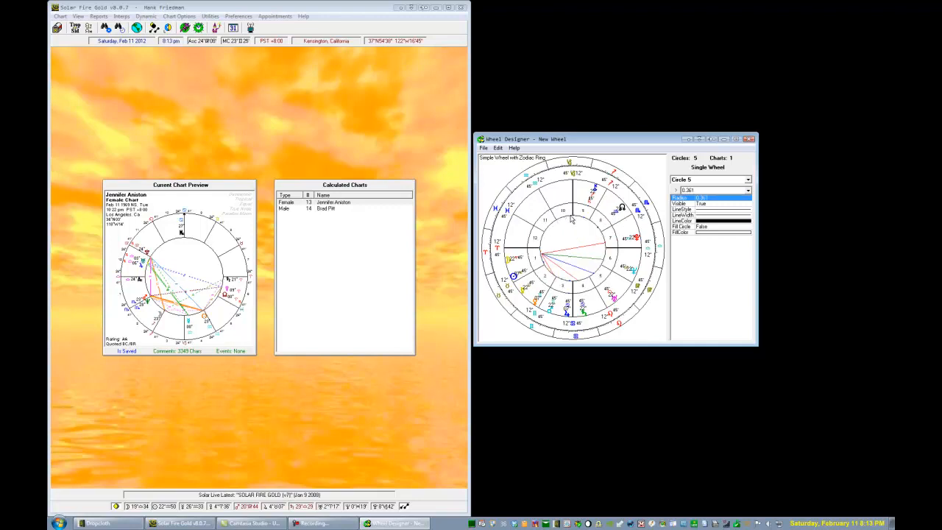